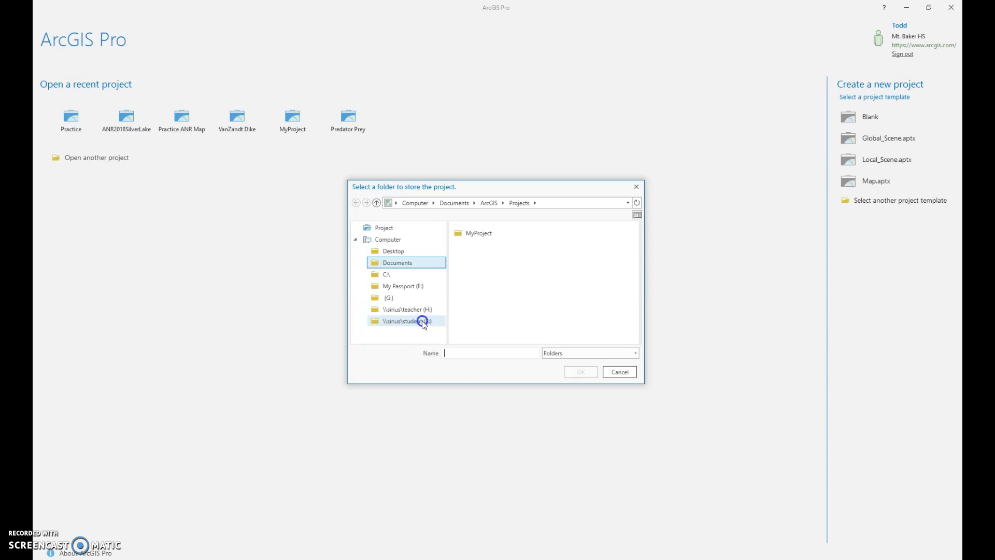
click(405, 321)
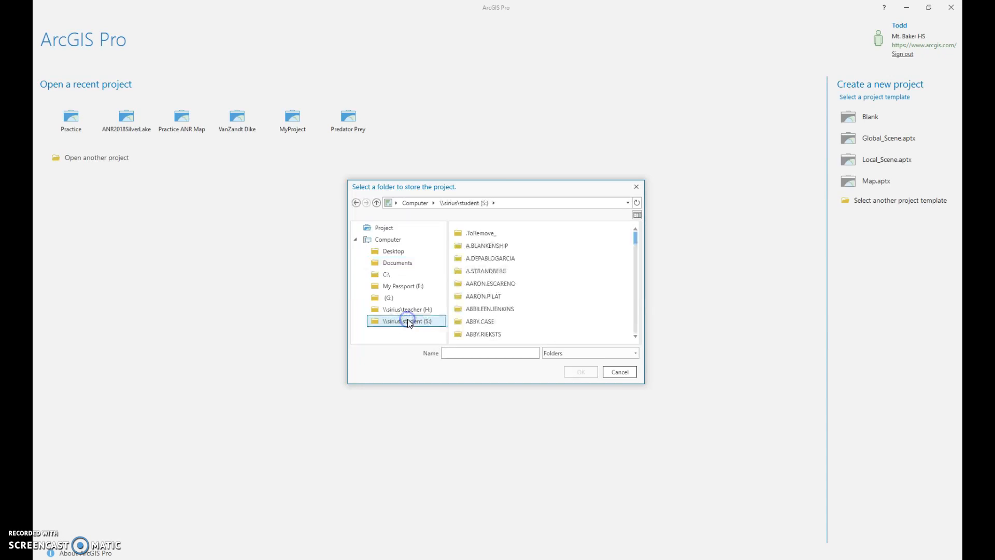
click(501, 272)
text(forestry)
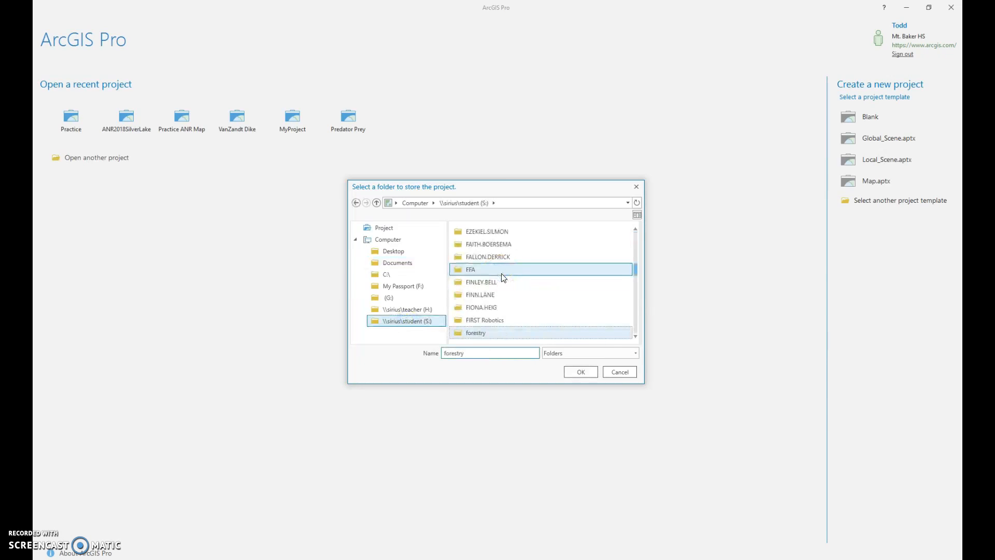
click(477, 333)
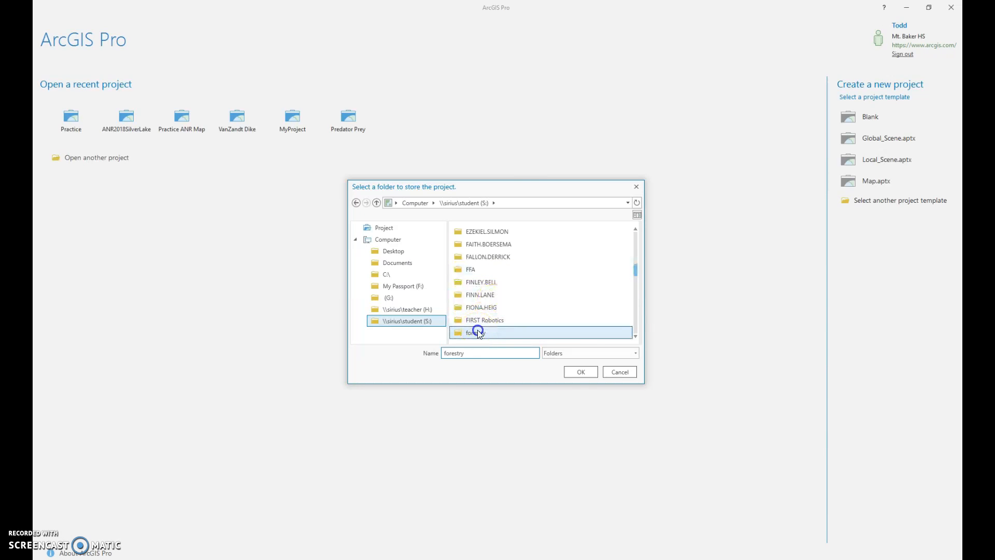
double_click(478, 333)
scroll(492, 287, down, 1)
scroll(492, 287, down, 3)
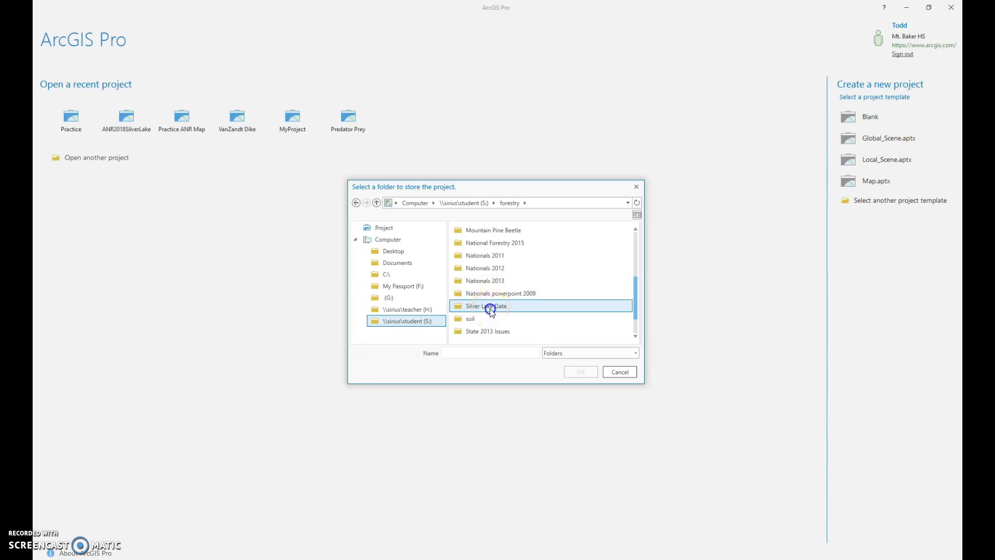
double_click(491, 310)
click(486, 273)
double_click(485, 273)
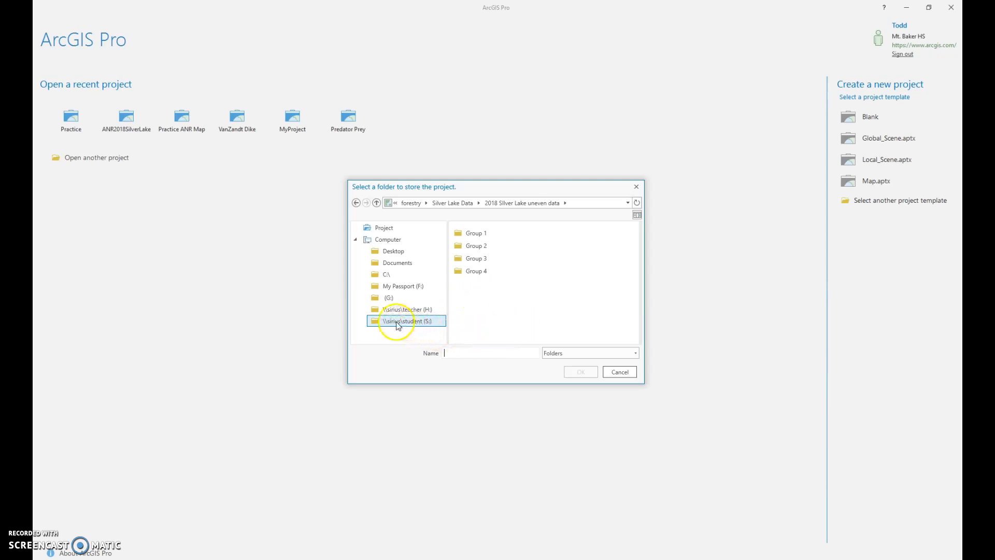
- Choose the Silver Lake Data folder inside forestry on the student (S:) drive as the new project's location
click(534, 202)
click(488, 288)
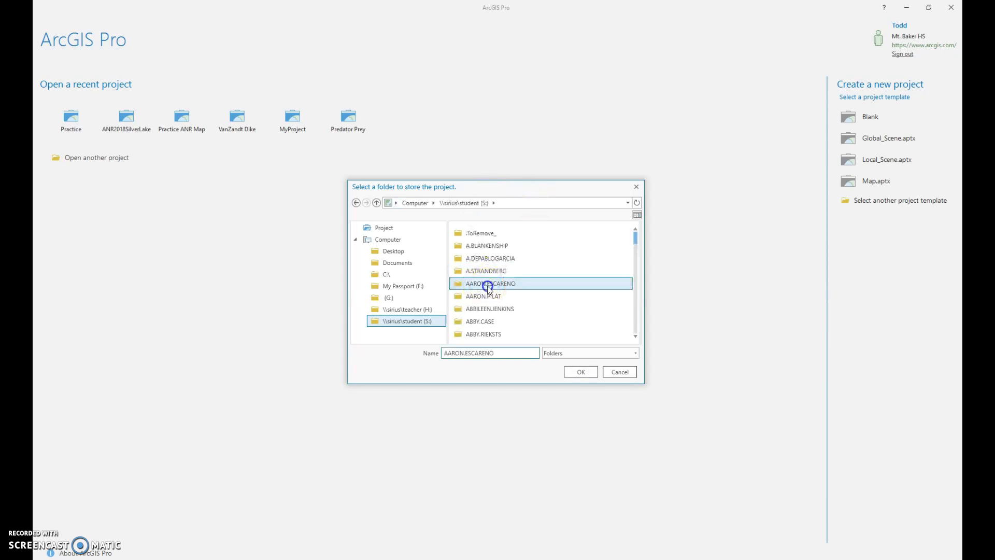
text(forestry)
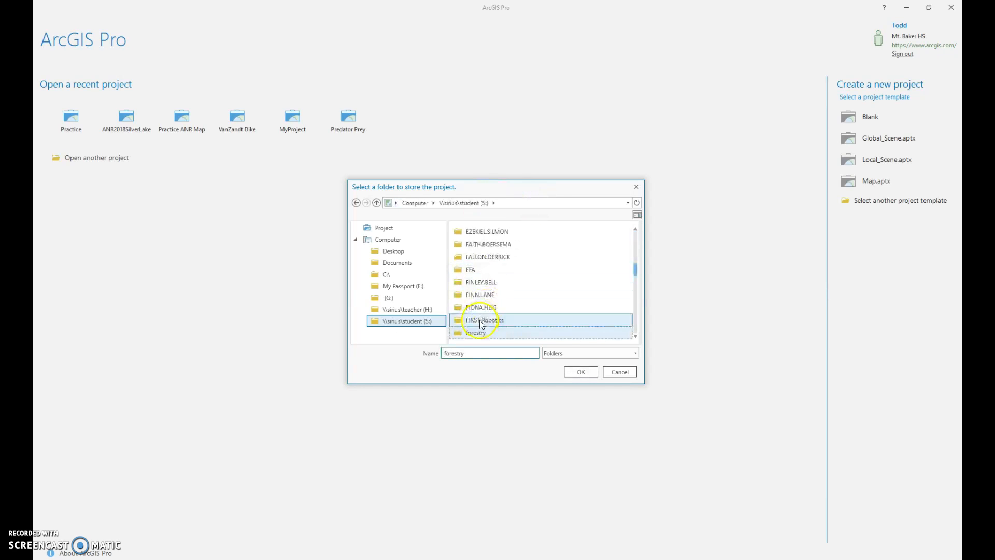
double_click(473, 334)
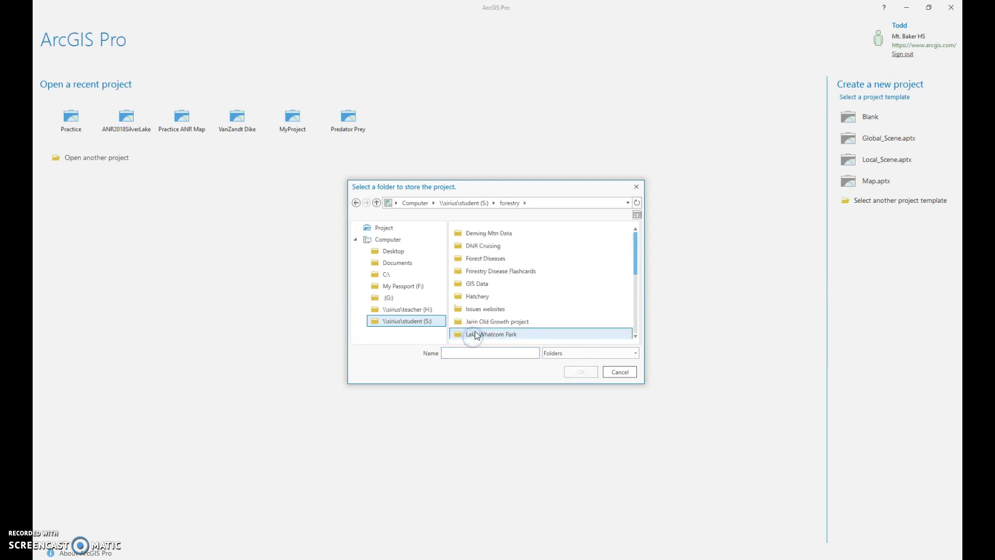
scroll(476, 337, down, 5)
click(488, 311)
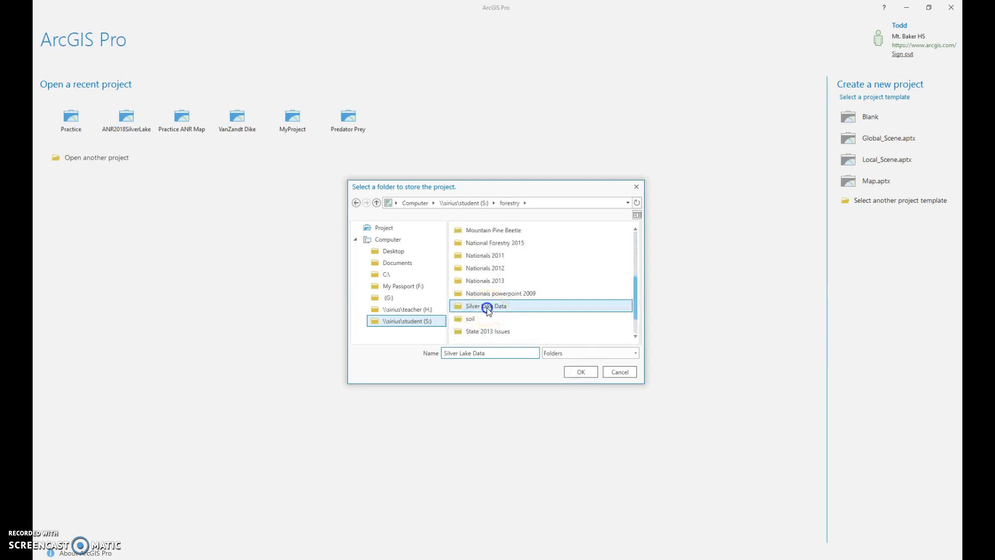
click(579, 372)
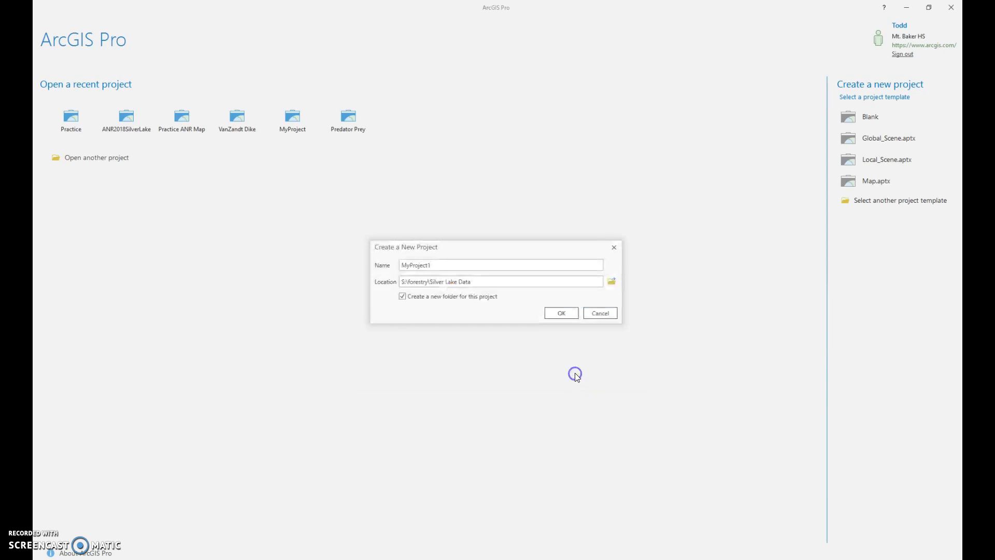
- Name the project "Practice for screencast" and create it
text(Pract)
key(BackSpace)
key(BackSpace)
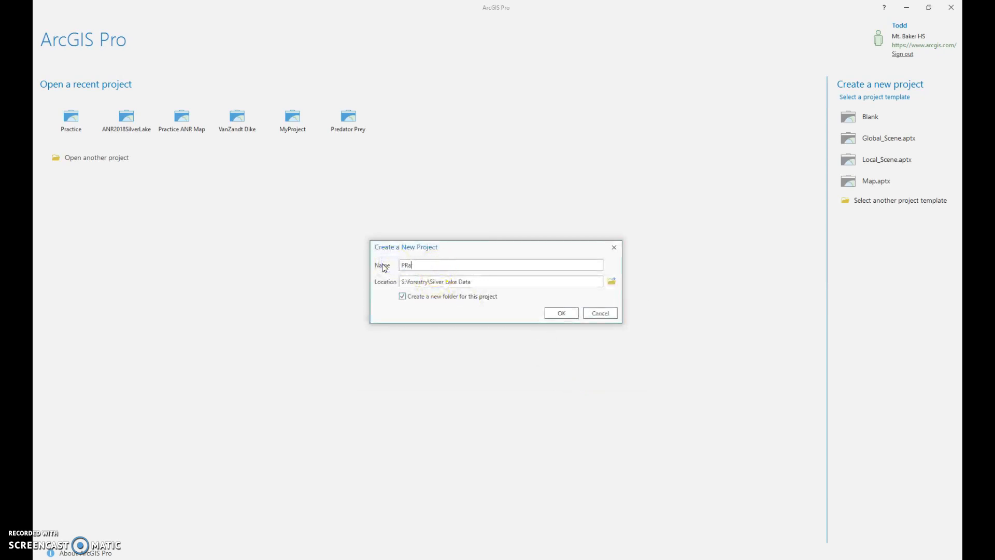
text(ctice for screencast)
click(563, 313)
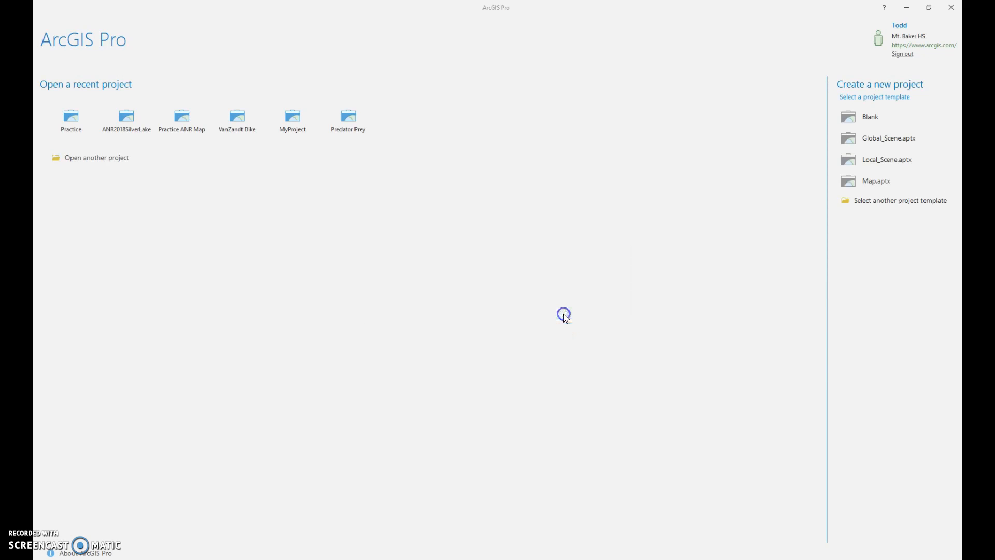
click(547, 305)
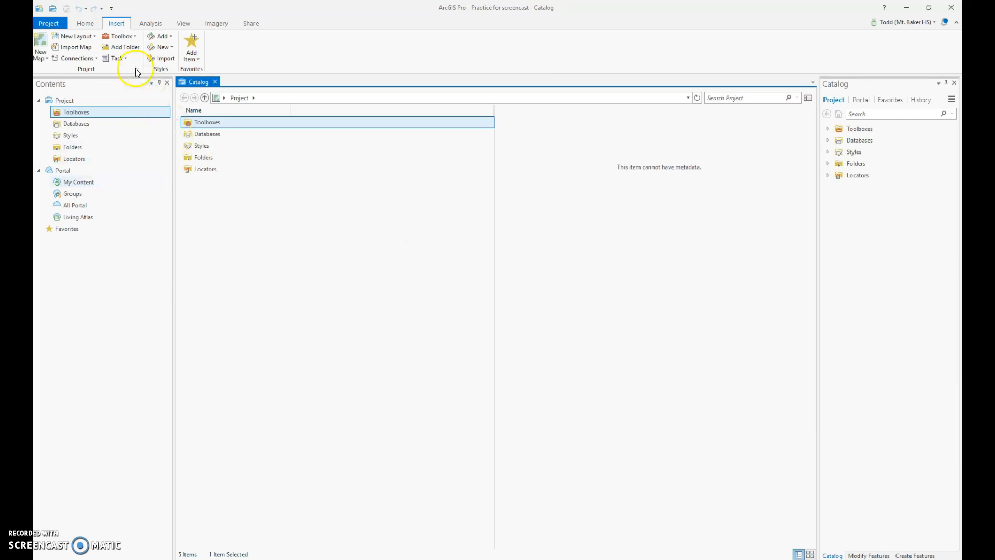
- Insert a new map into the project and frame it on Silver Lake, north of Maple Falls
click(44, 47)
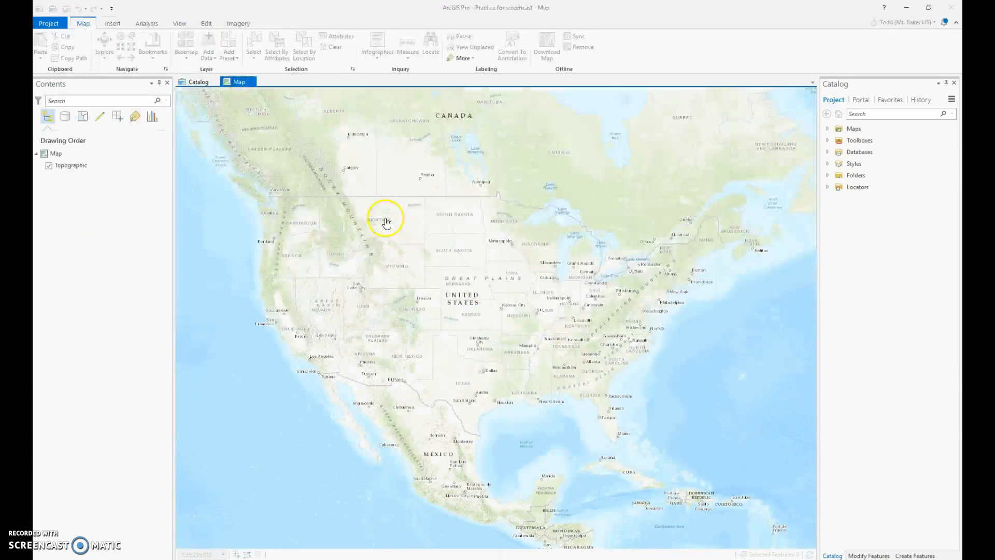
scroll(275, 201, up, 5)
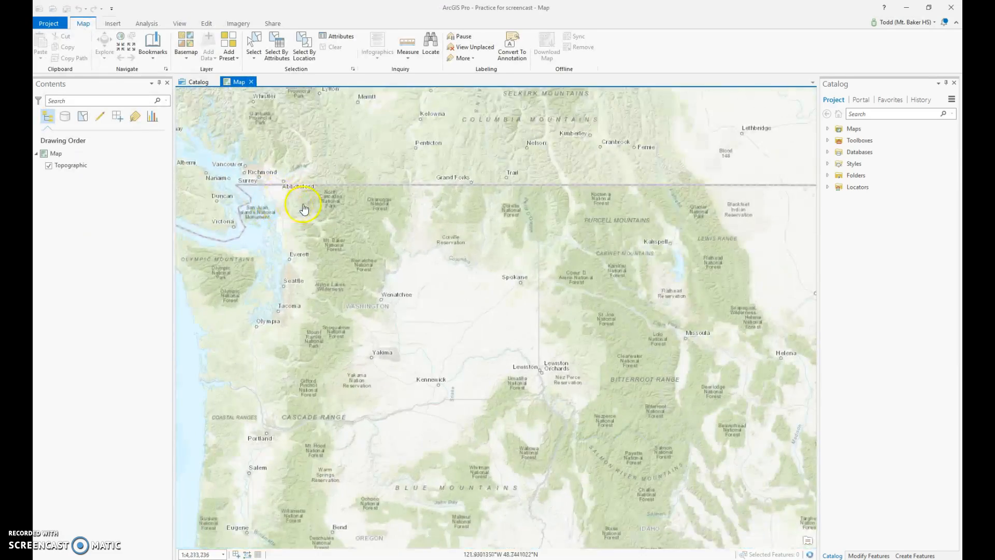
scroll(390, 239, up, 4)
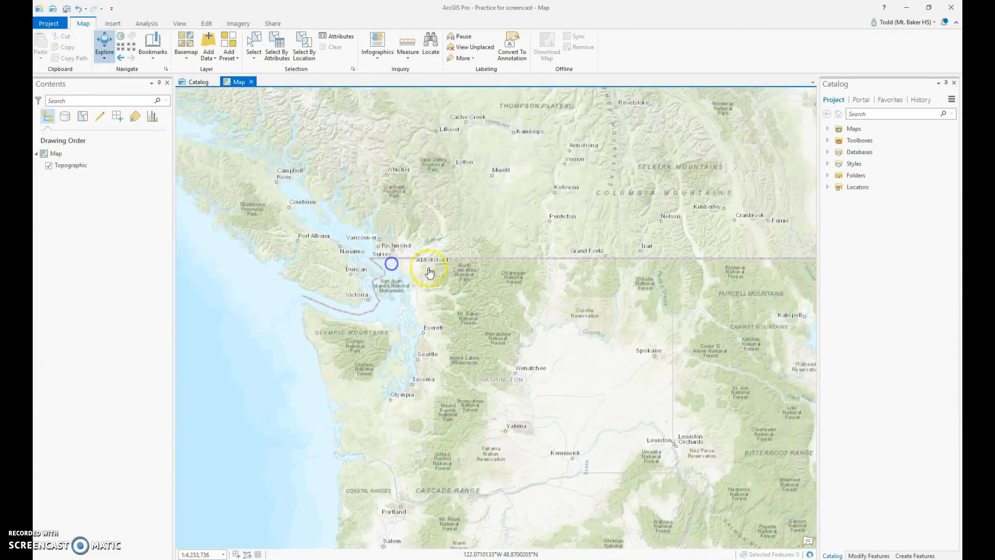
scroll(433, 272, up, 8)
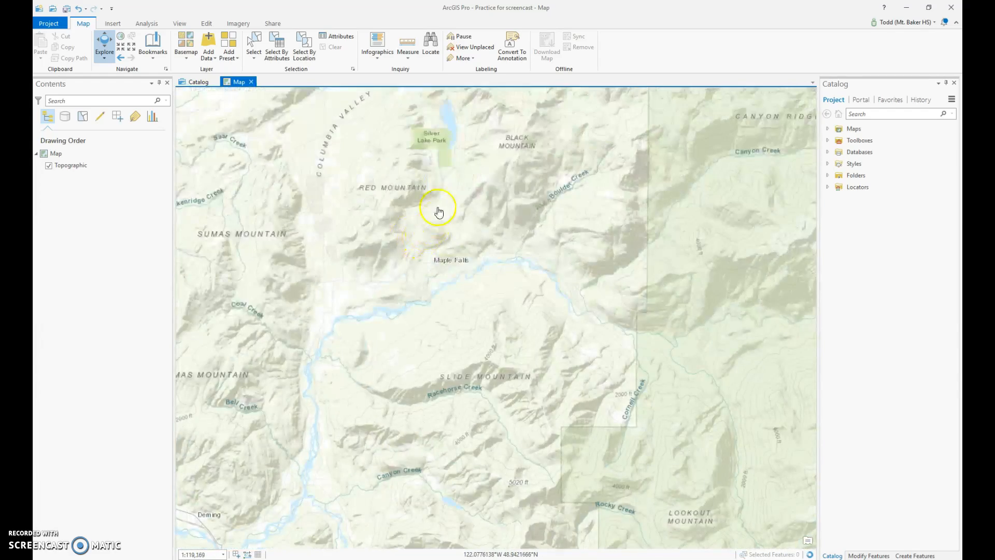
drag(431, 265, 424, 289)
scroll(428, 247, up, 2)
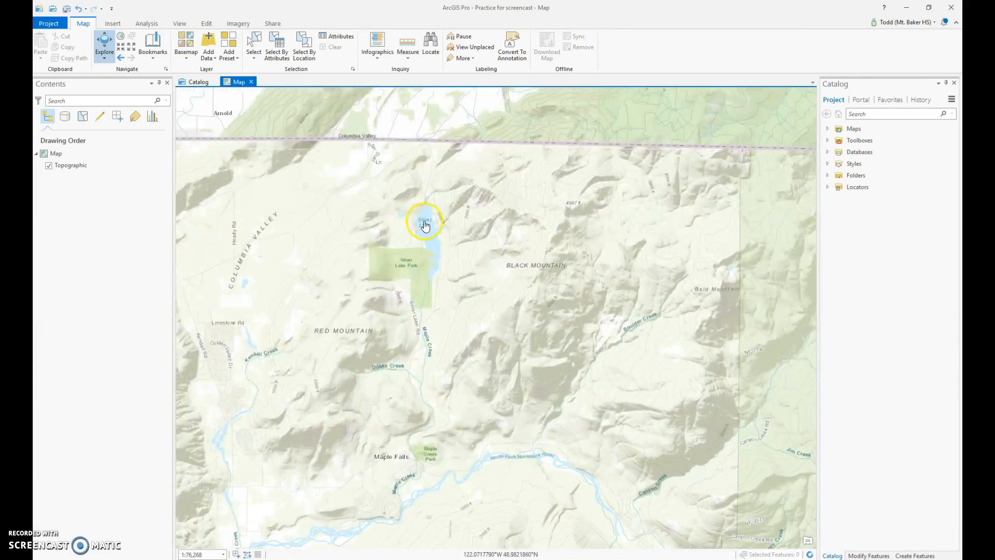
scroll(424, 225, up, 3)
drag(422, 216, 422, 262)
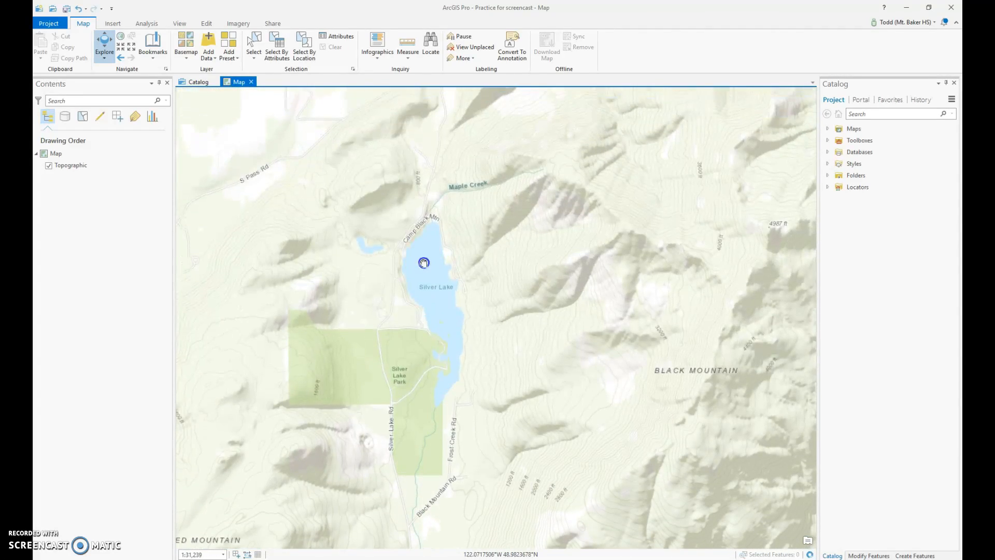
- Switch the map's basemap to Imagery
click(193, 54)
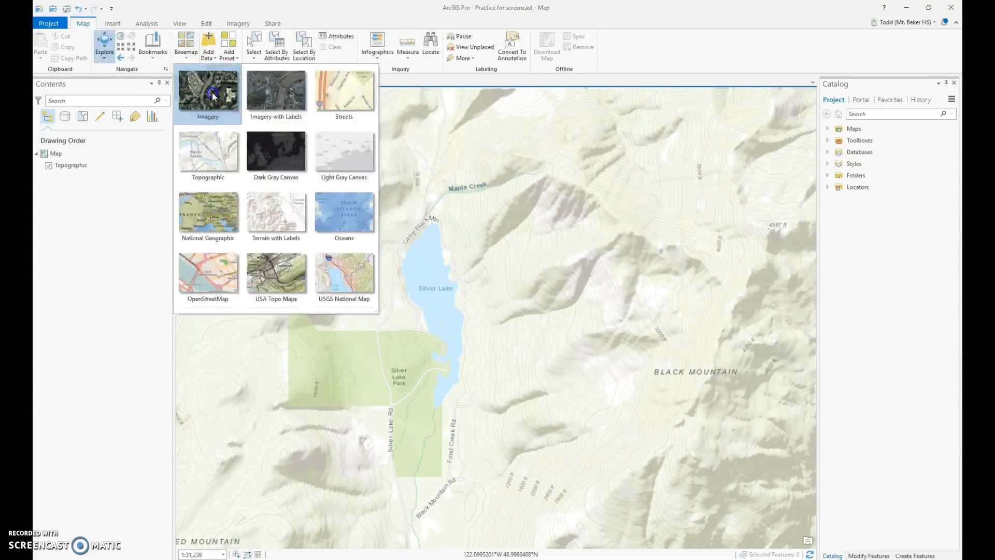
click(213, 96)
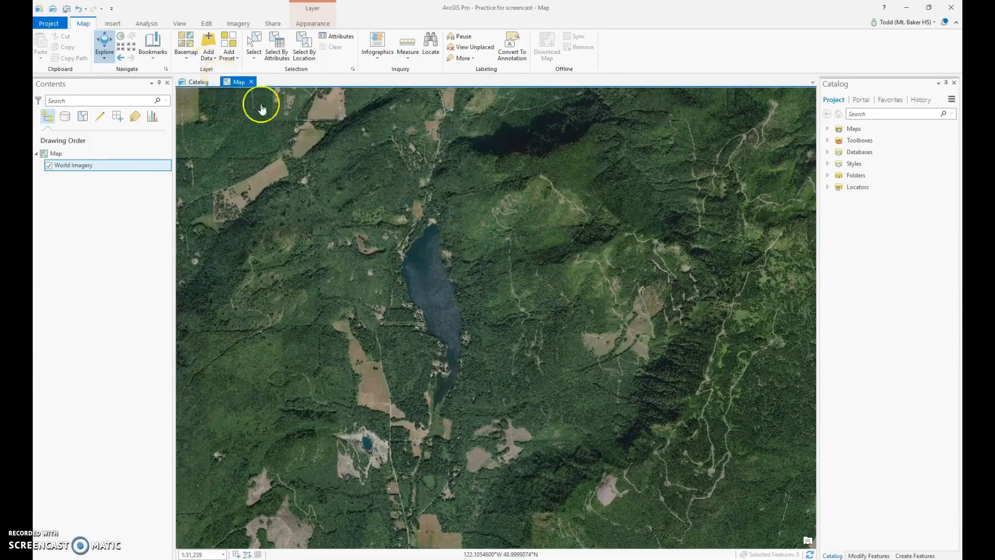
- Create a bookmark named "Silver Lake" for a close view of the lake and its western shore
scroll(478, 288, up, 3)
scroll(427, 294, up, 5)
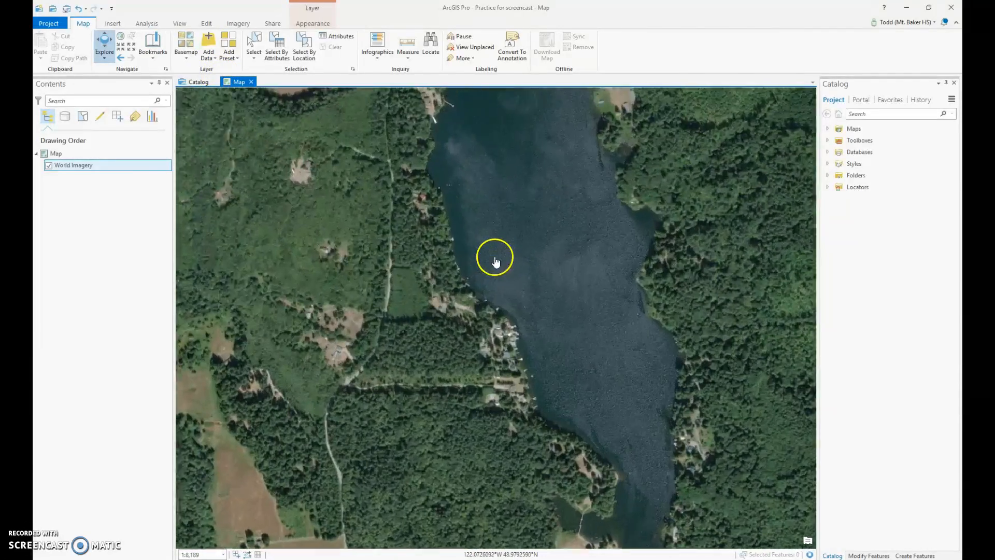
scroll(494, 260, up, 3)
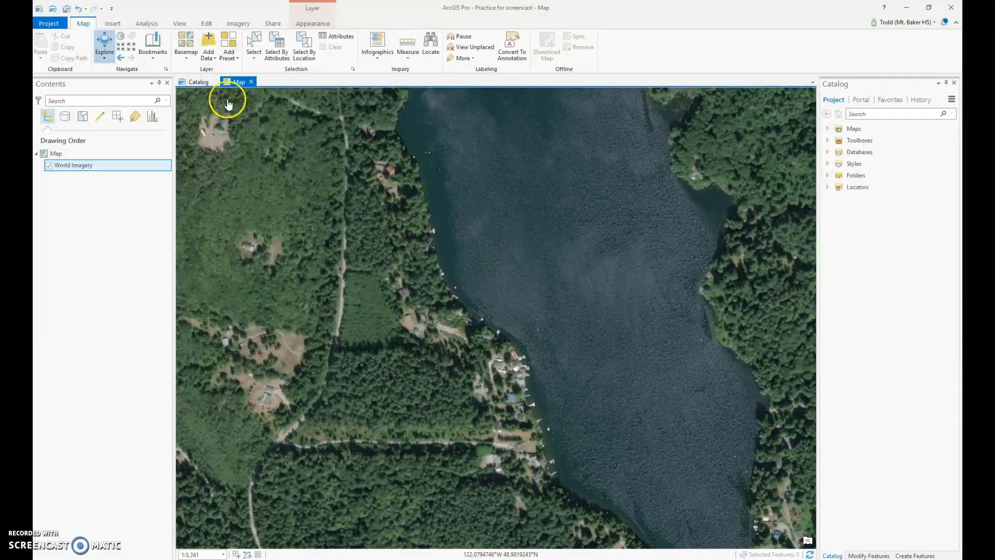
click(154, 48)
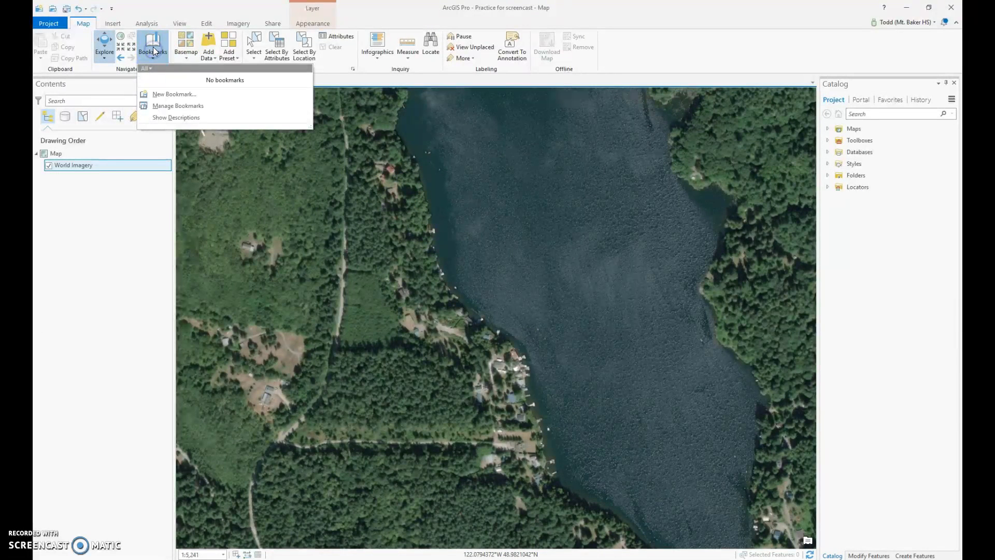
click(173, 94)
text(Silver Lake)
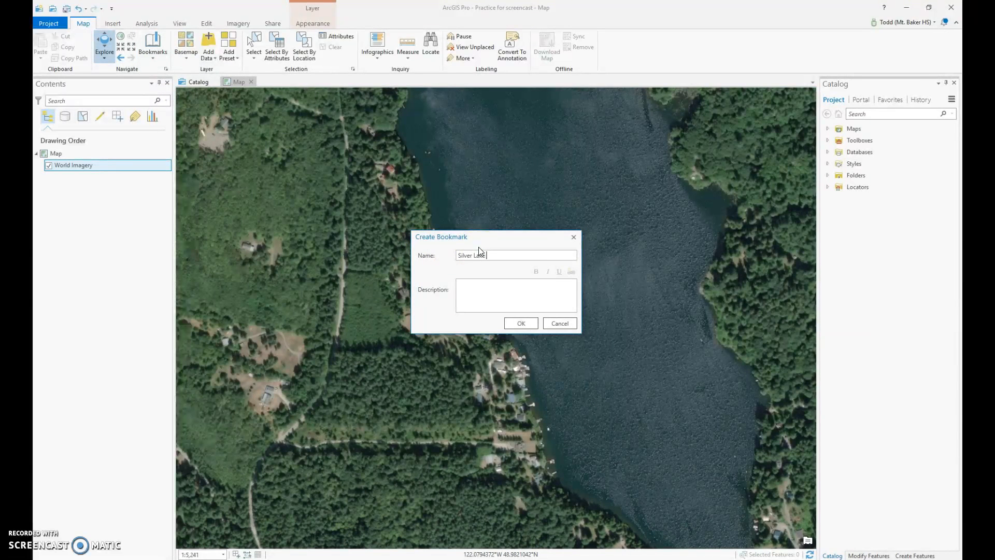
click(519, 322)
click(467, 326)
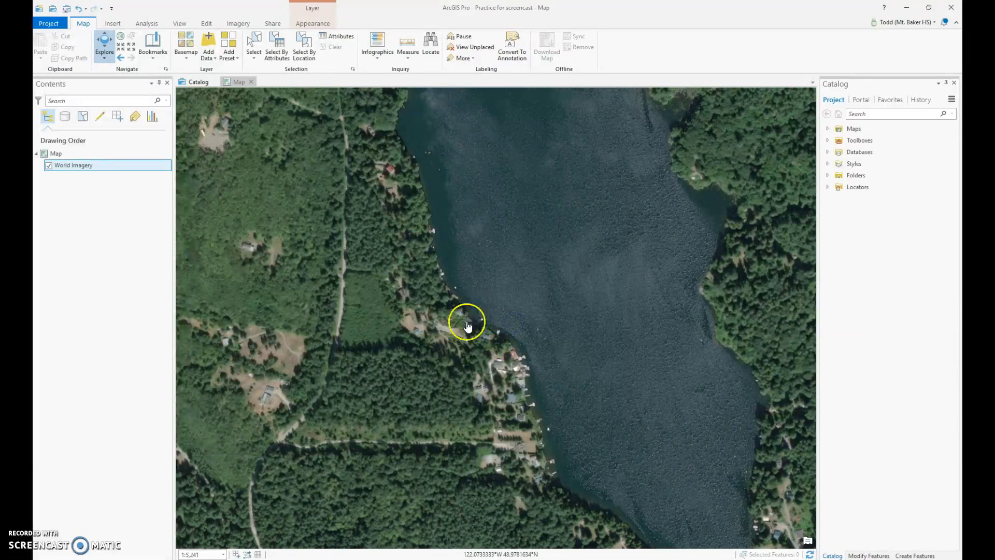
- Start adding XY event data to the map with the Make XY Event Layer tool
click(210, 52)
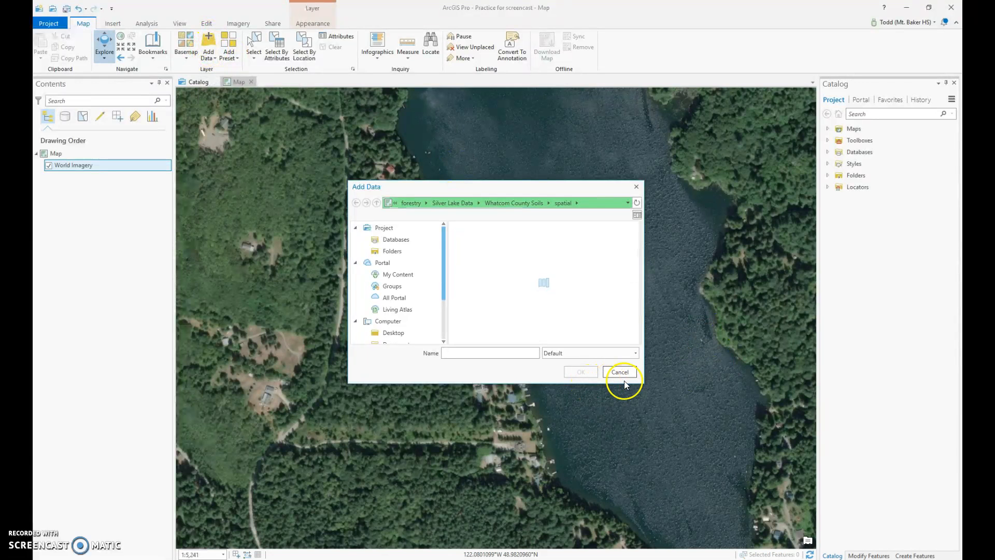
click(623, 374)
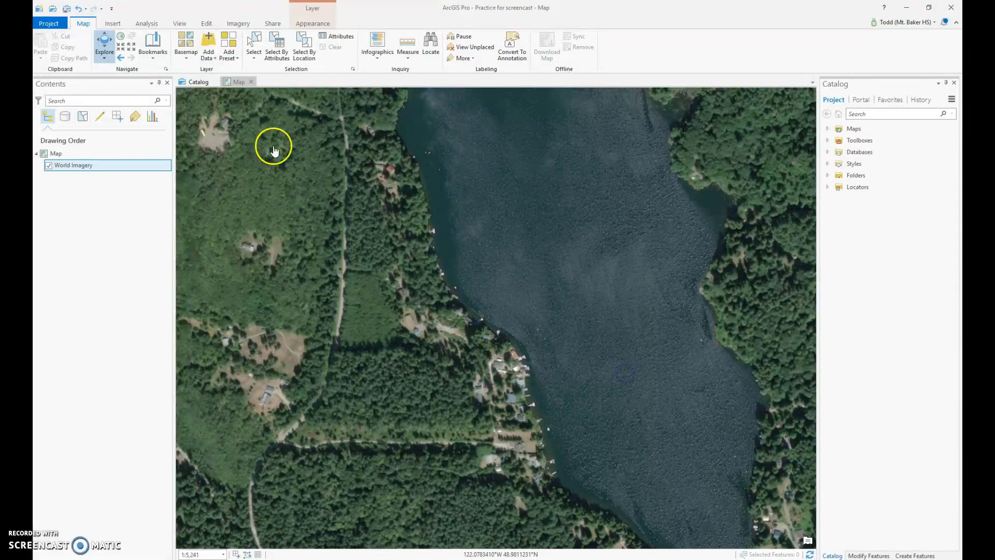
click(209, 56)
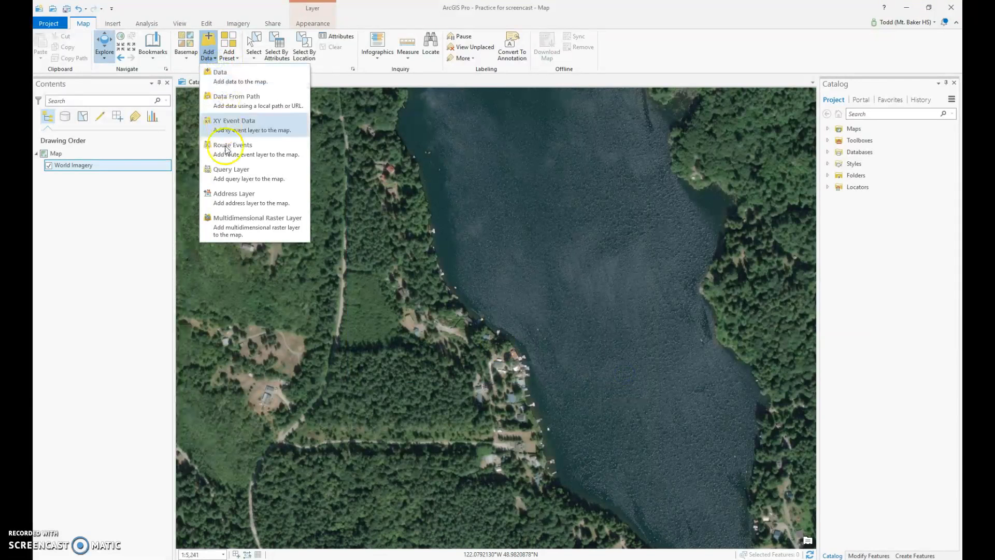
click(235, 127)
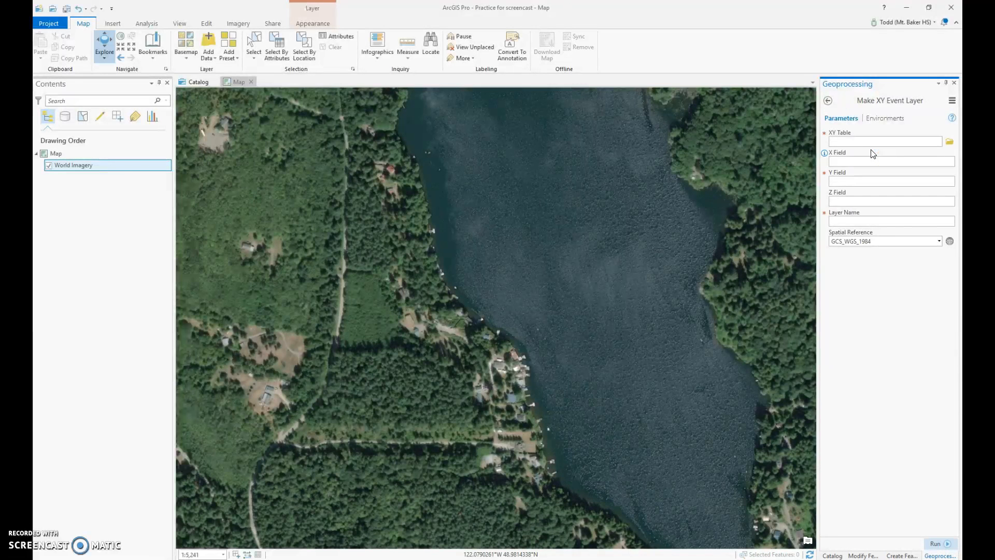
- Browse for the XY table and open the forestry folder on the S: drive
click(950, 142)
click(515, 246)
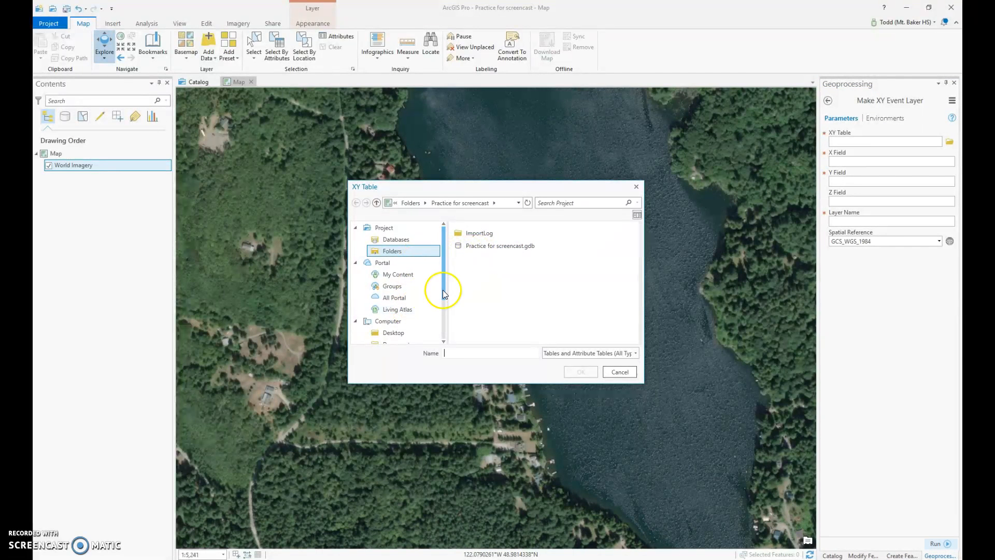
drag(443, 279, 439, 327)
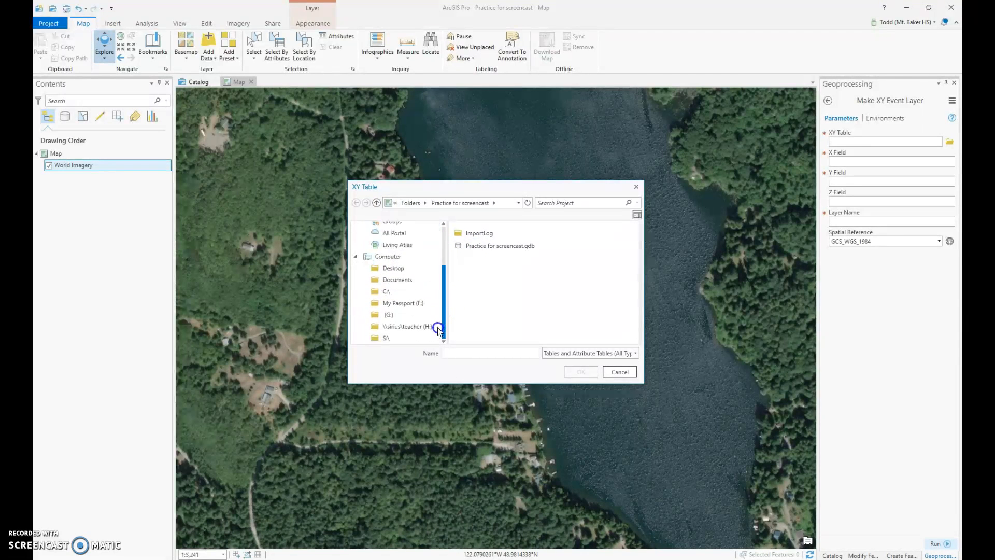
click(392, 339)
click(500, 284)
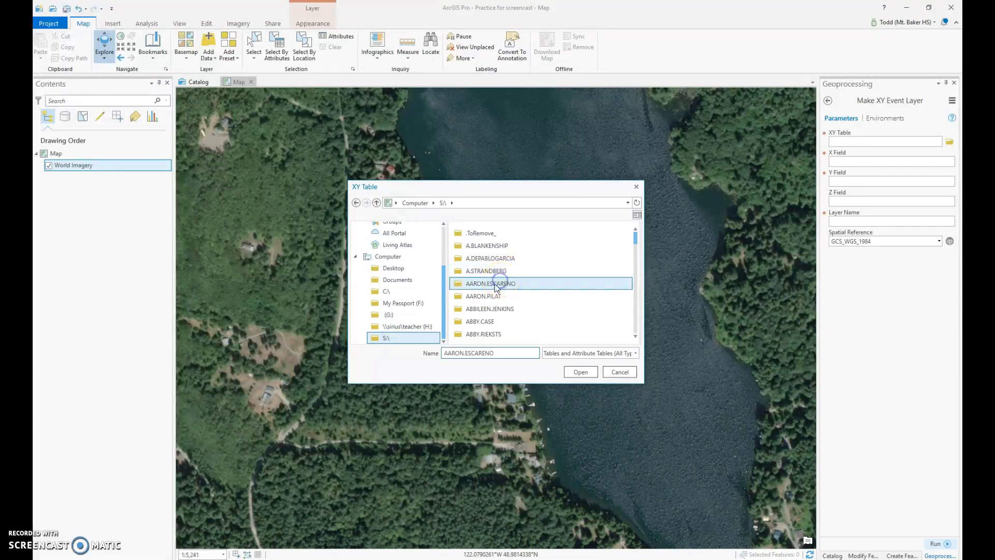
click(485, 294)
text(fo)
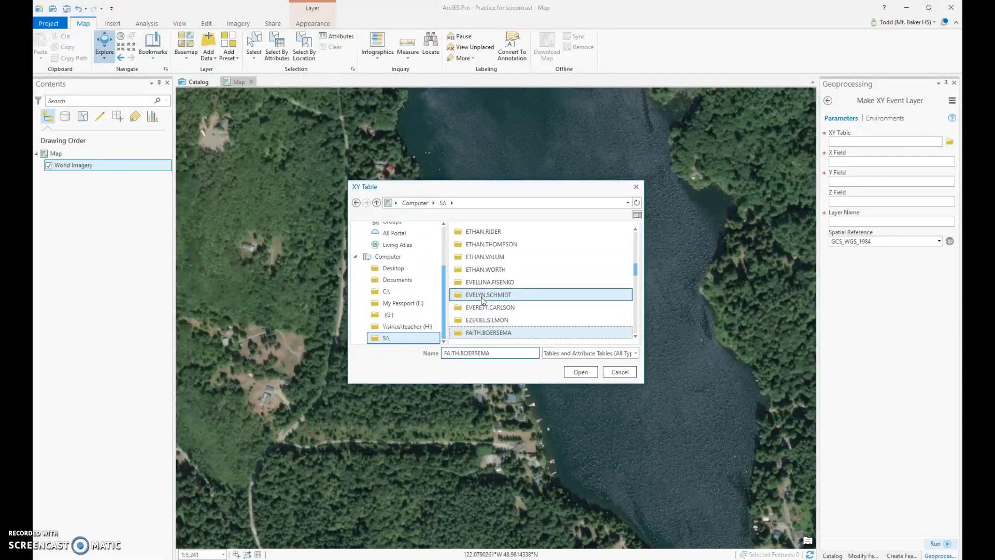
scroll(480, 297, down, 1)
click(481, 310)
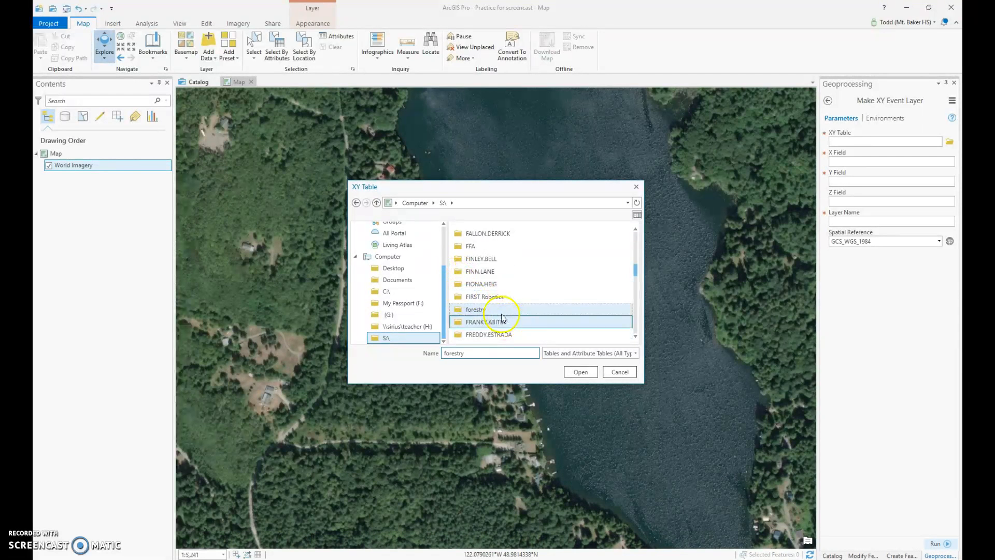
double_click(481, 310)
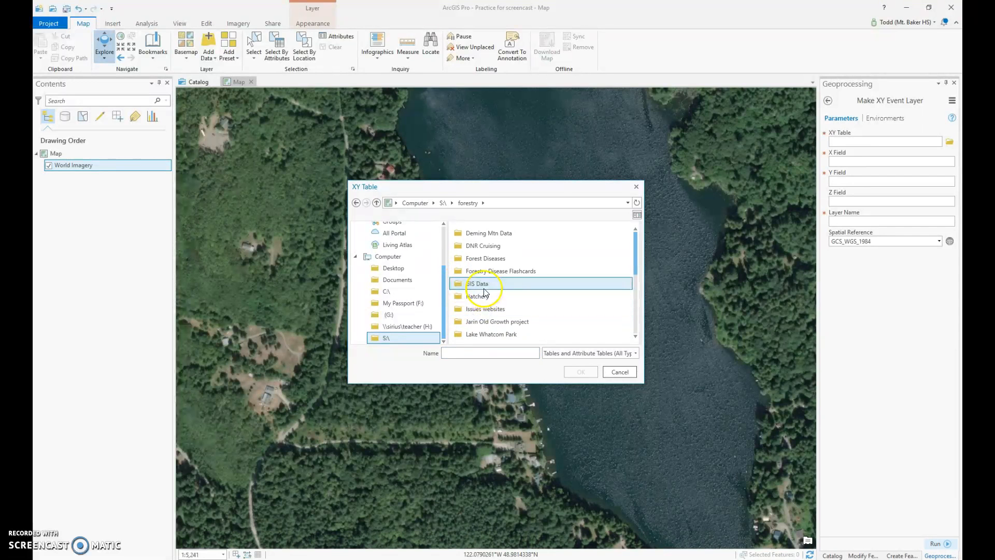
- Set the XY table to "Silver Lake 2017 Completed chart.csv" from the "2017 Silver Lake uneven data" folder in Silver Lake Data
scroll(485, 300, down, 3)
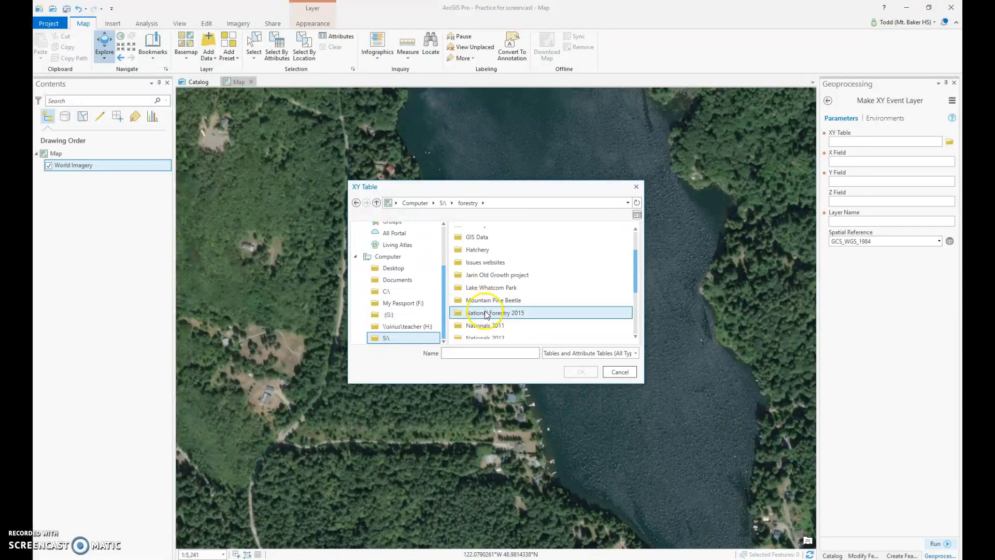
scroll(486, 316, down, 1)
double_click(487, 306)
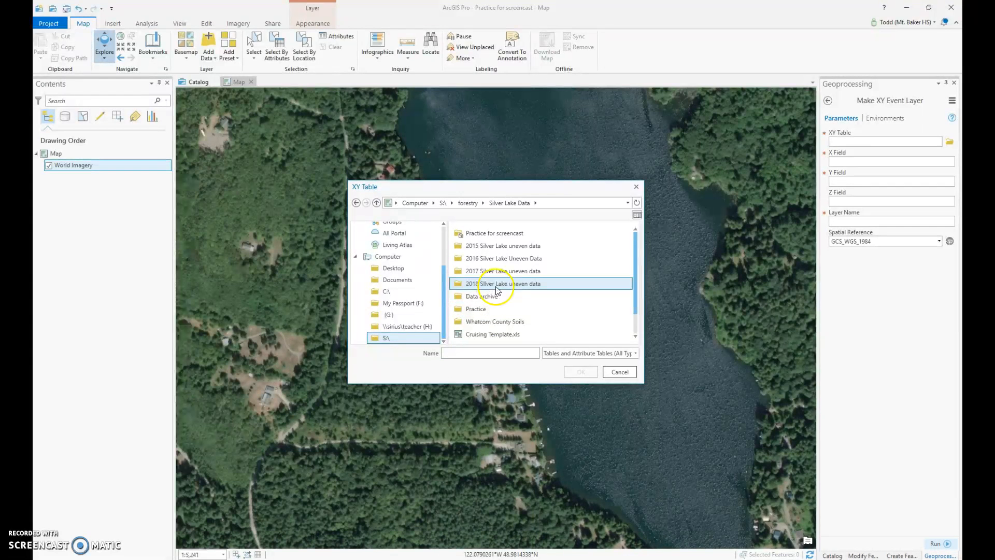
click(513, 270)
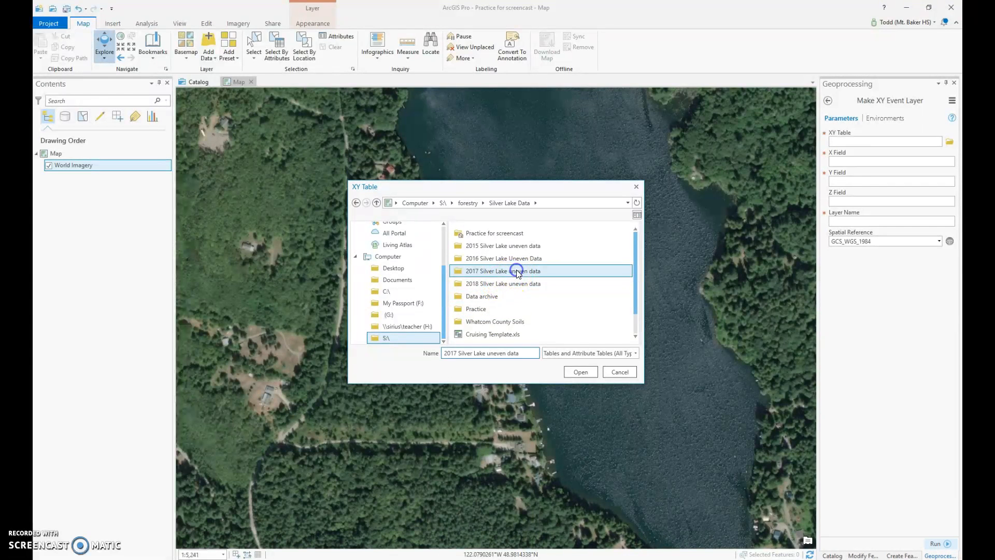
click(583, 373)
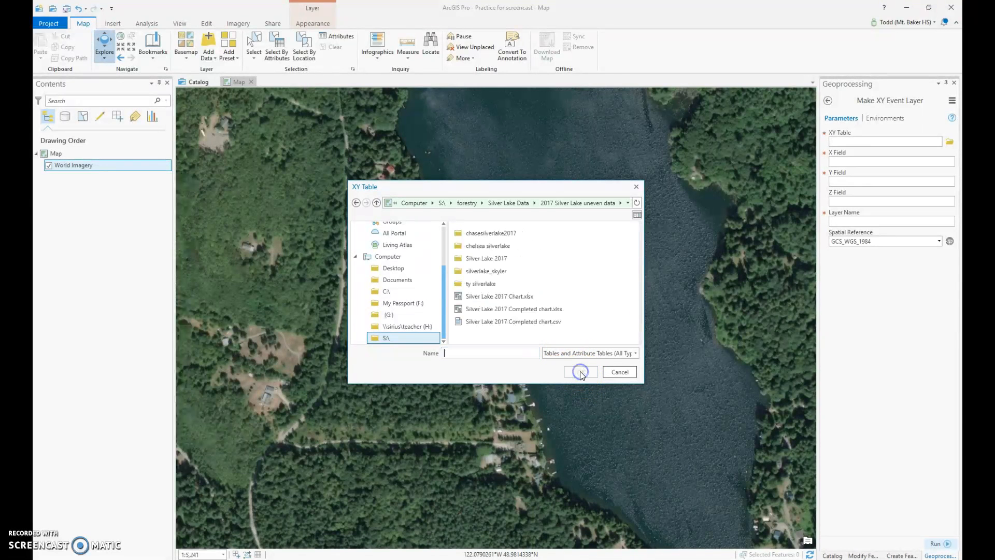
click(543, 322)
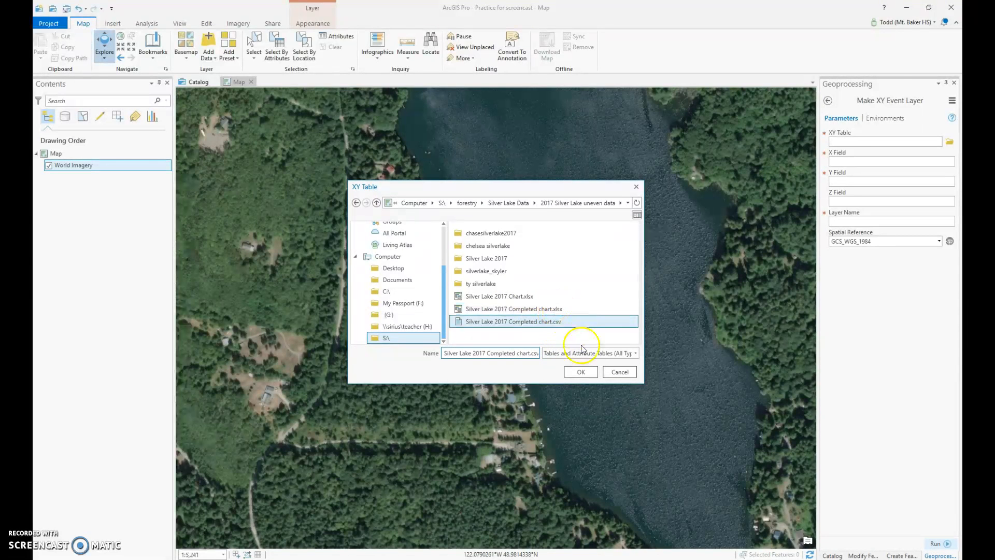
click(581, 372)
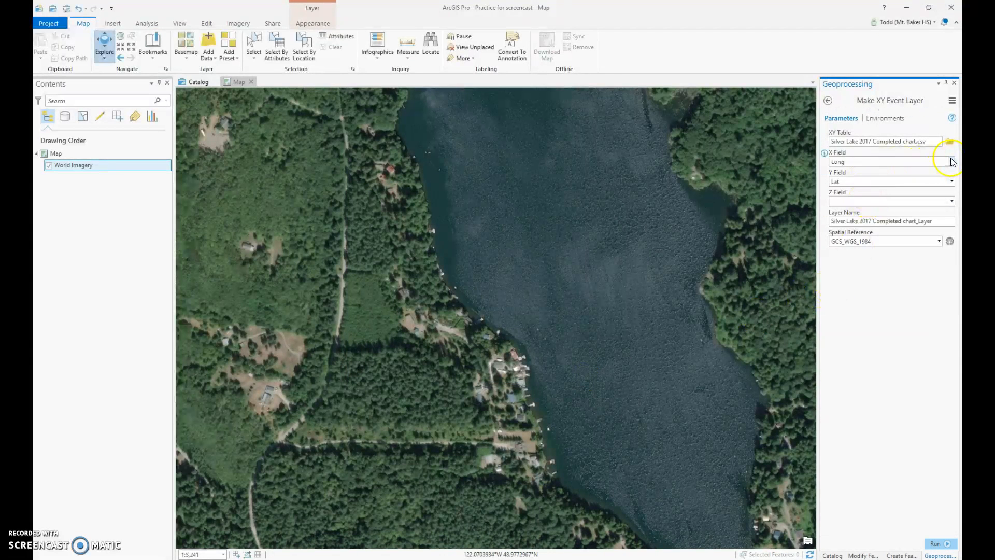
- Make the XY event layer with Long as the X field and Lat as the Y field
click(952, 162)
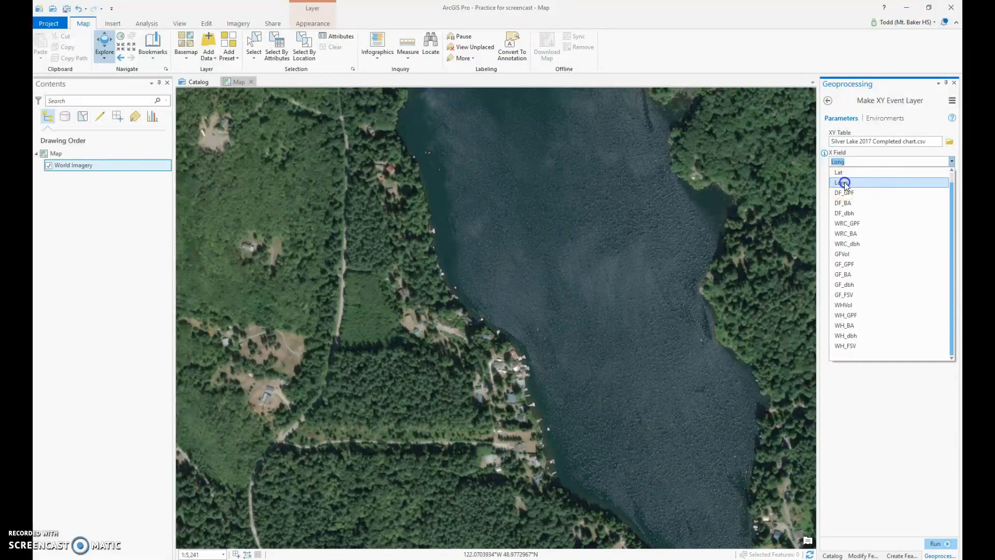
click(845, 184)
click(952, 183)
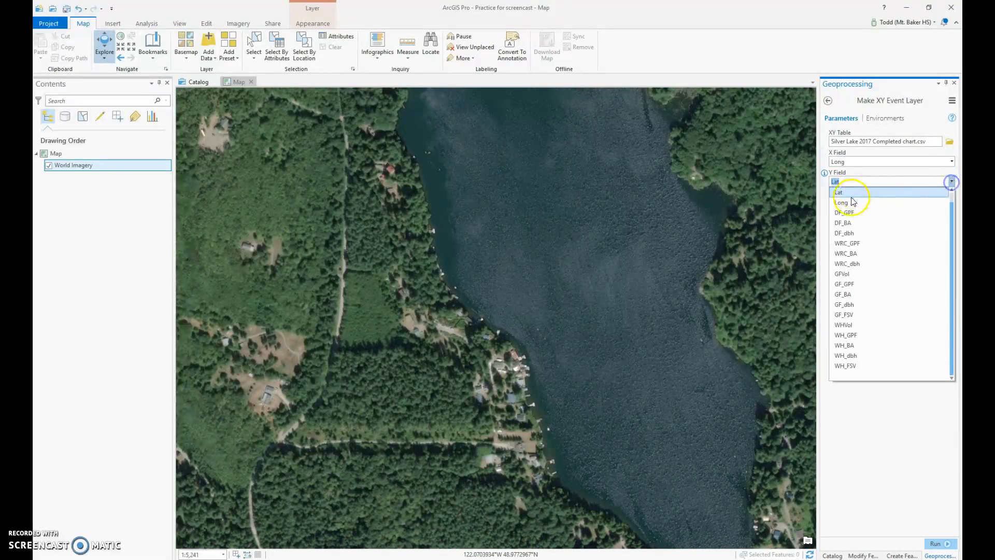
click(852, 195)
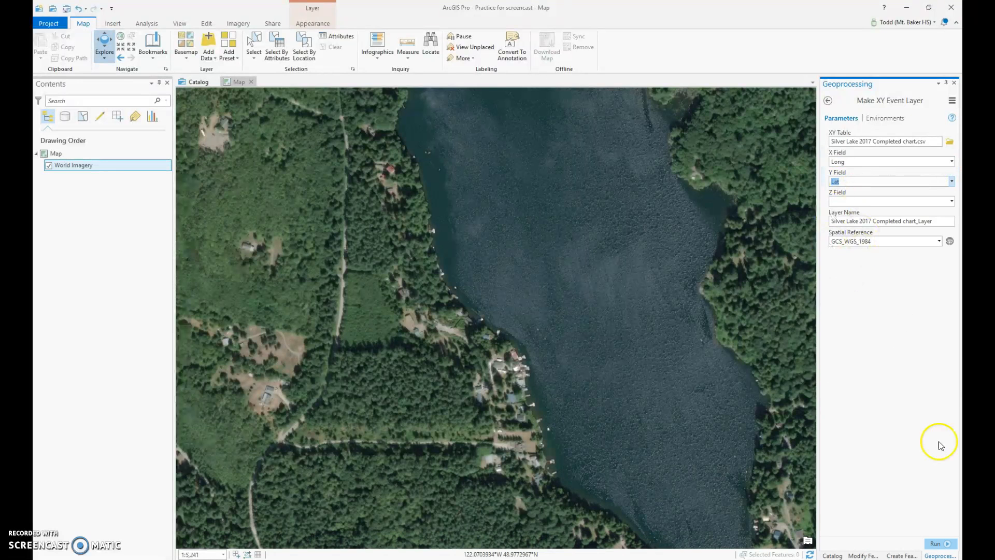
click(937, 545)
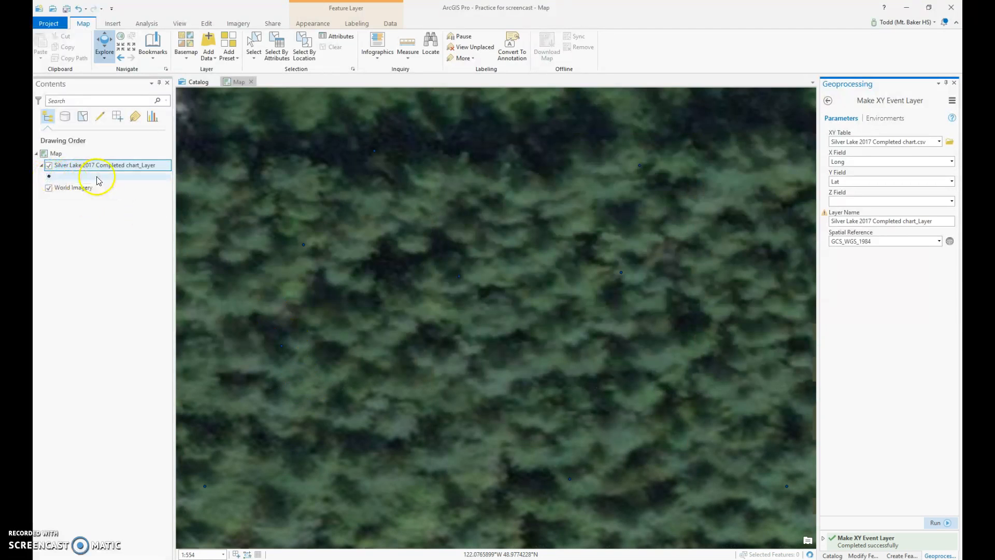
- Change the point symbol of the Silver Lake 2017 Completed chart layer to the red Circle 3
click(47, 177)
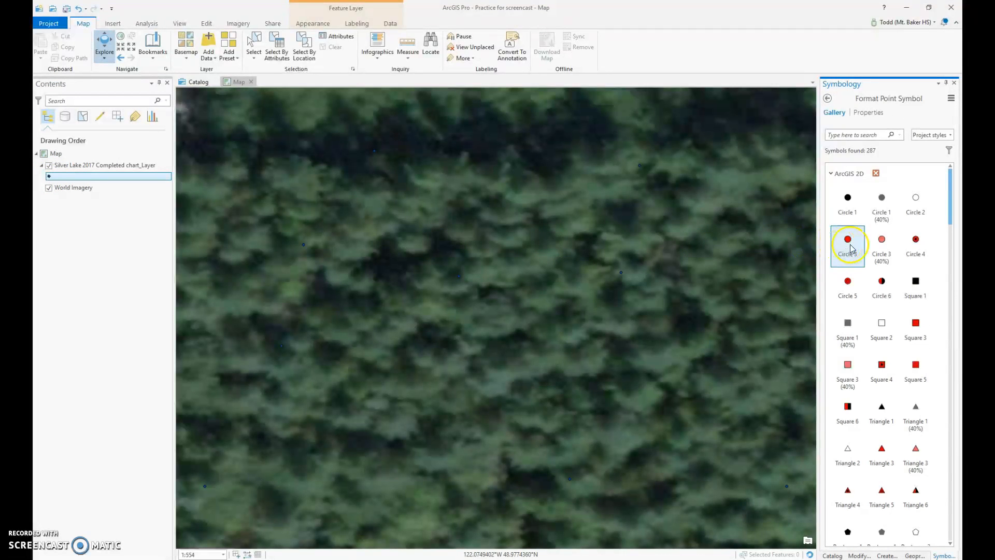
click(848, 244)
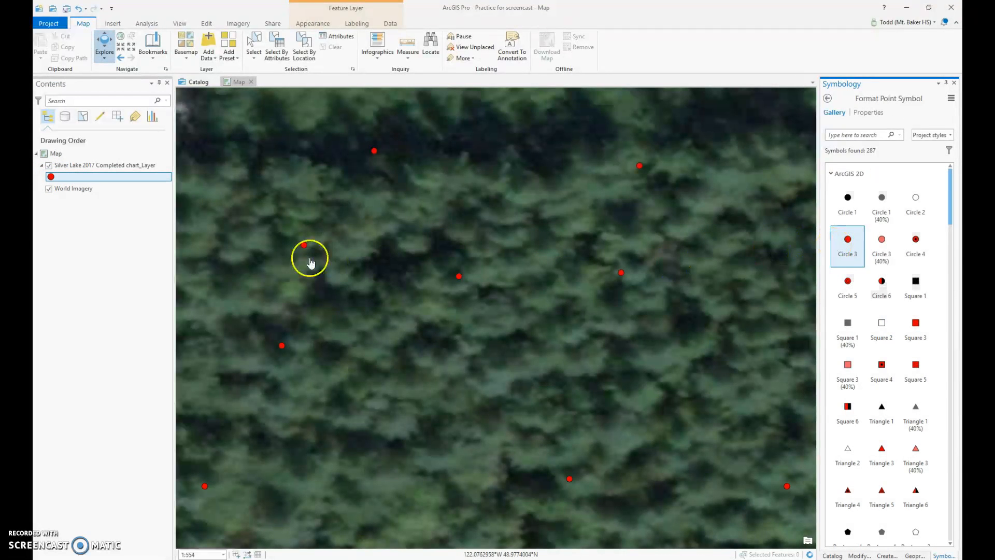
- View the plot points within the surrounding forest and return the map to the Silver Lake bookmark
scroll(366, 309, up, 1)
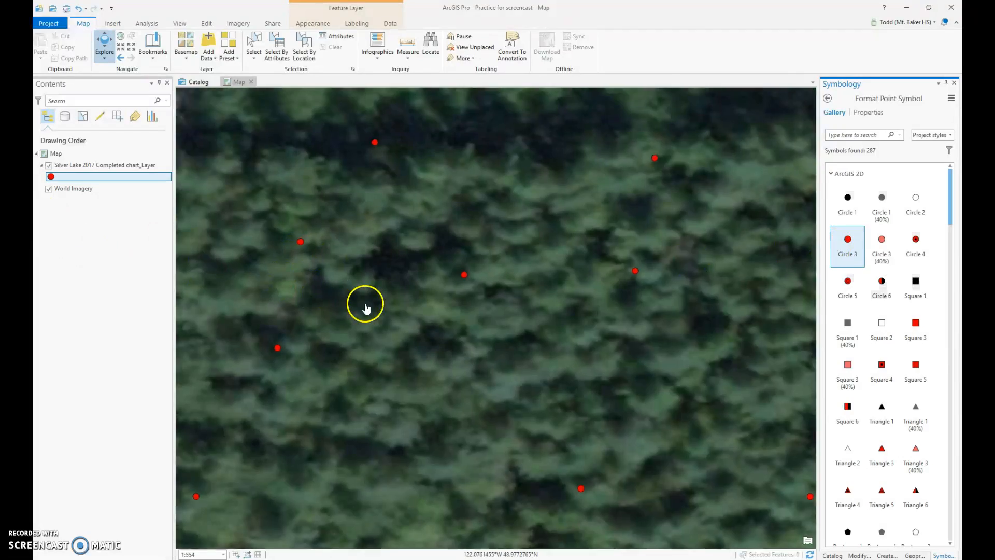
scroll(365, 308, down, 4)
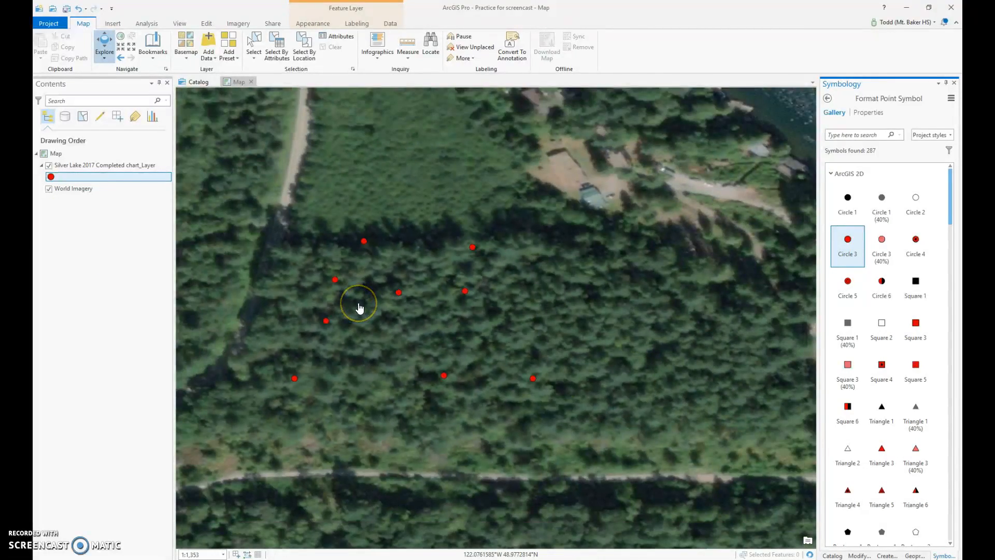
scroll(360, 309, down, 2)
scroll(359, 308, down, 2)
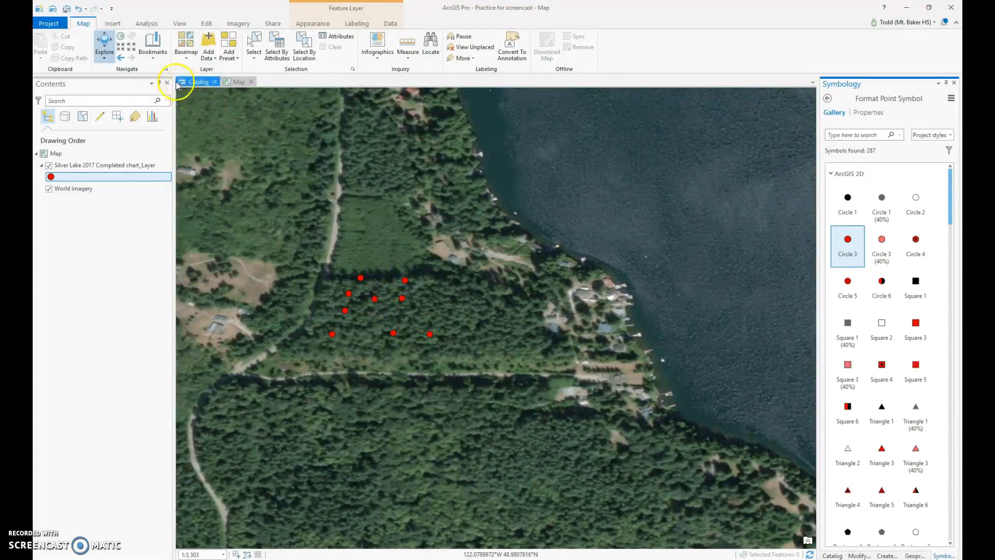
click(153, 48)
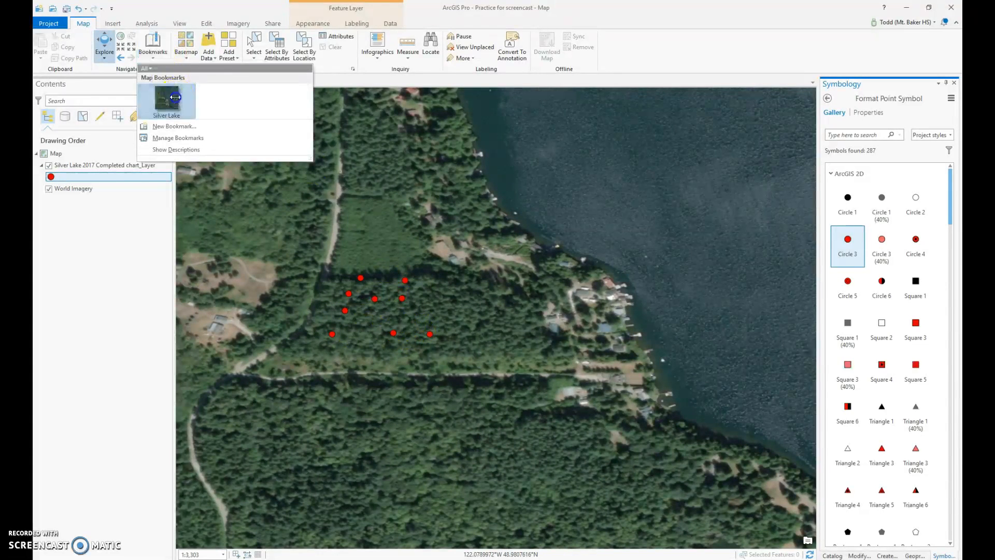
click(175, 97)
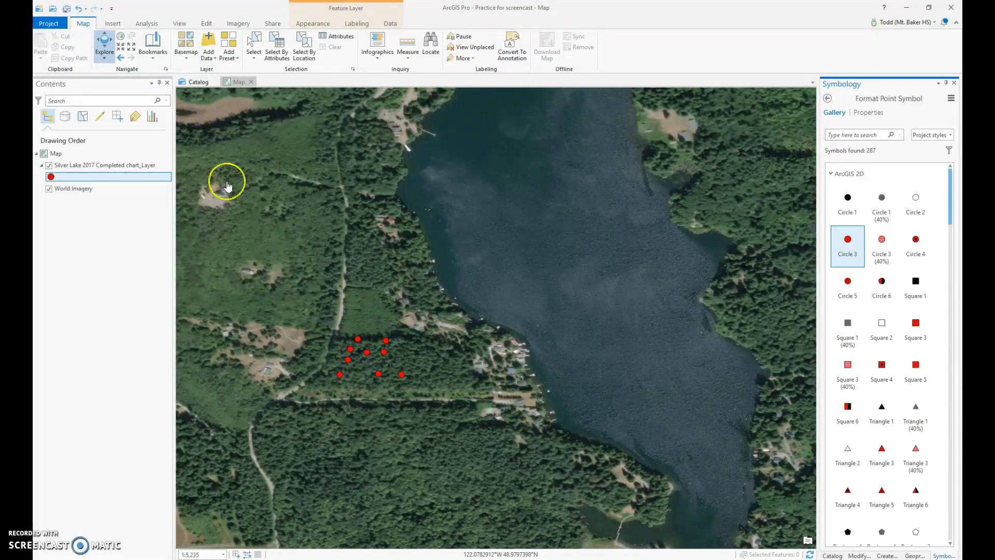
- Open the Geostatistical Wizard to interpolate the plot data
click(215, 63)
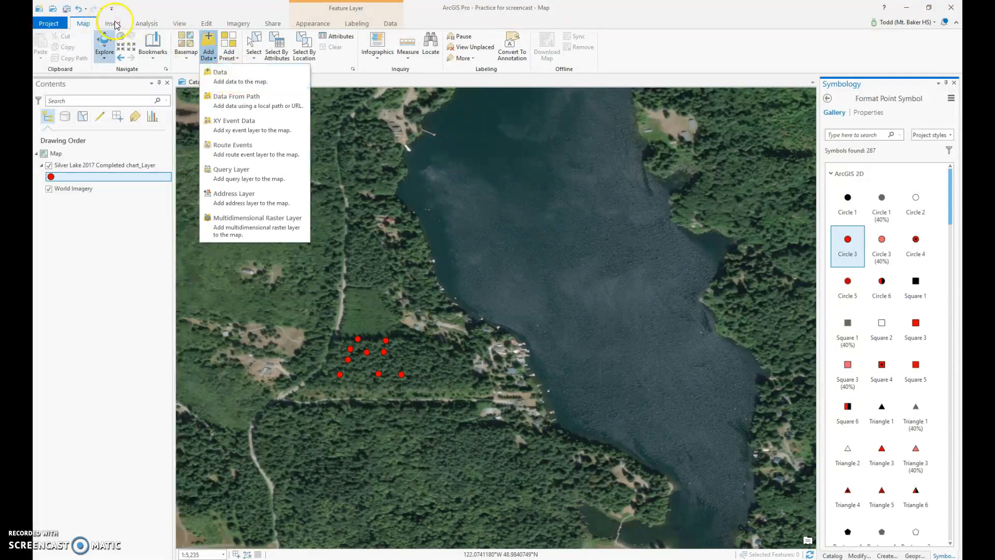
click(147, 25)
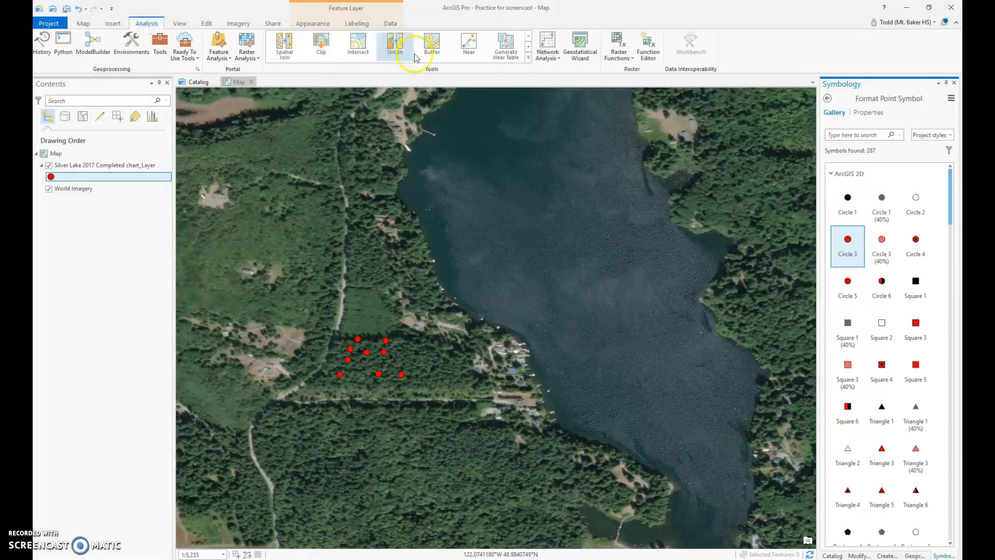
click(579, 48)
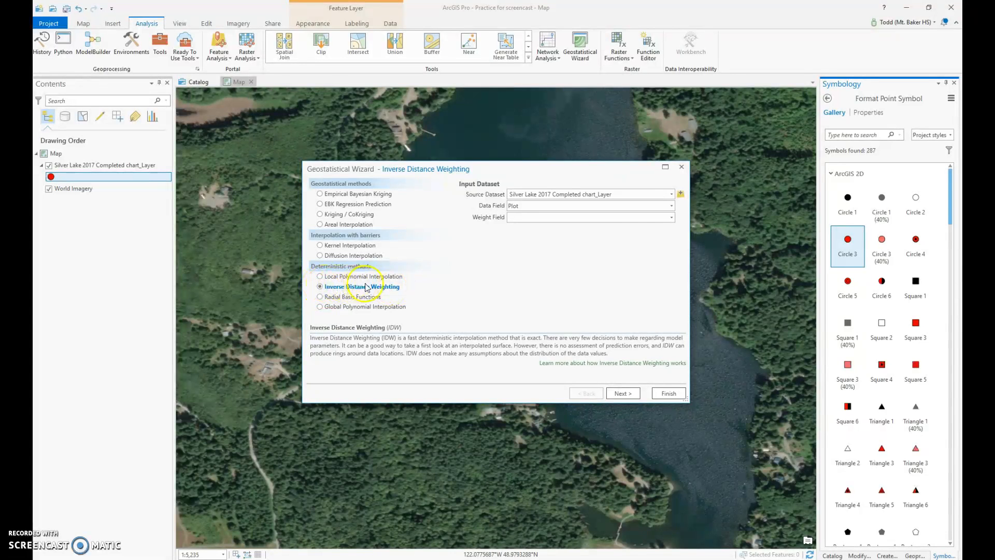
click(672, 195)
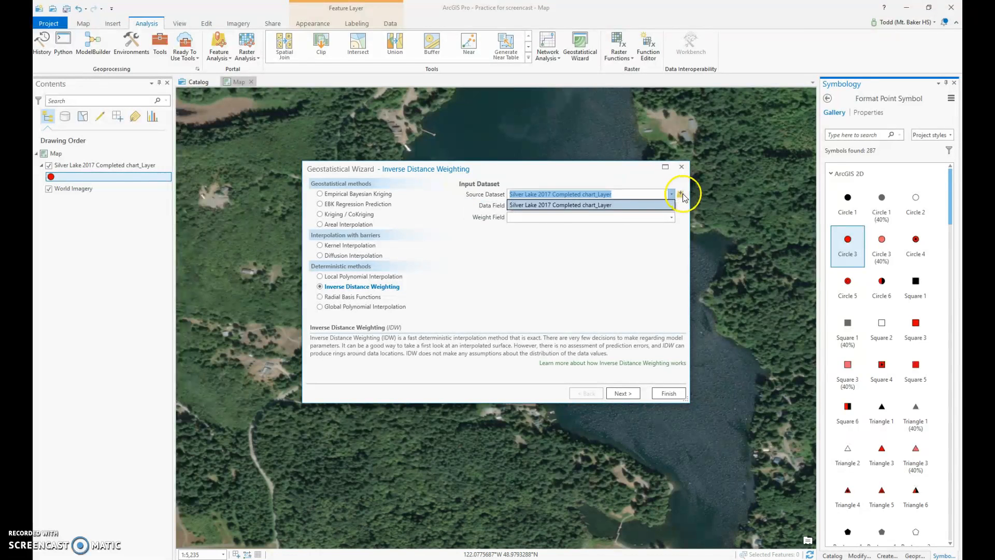
click(681, 196)
click(680, 195)
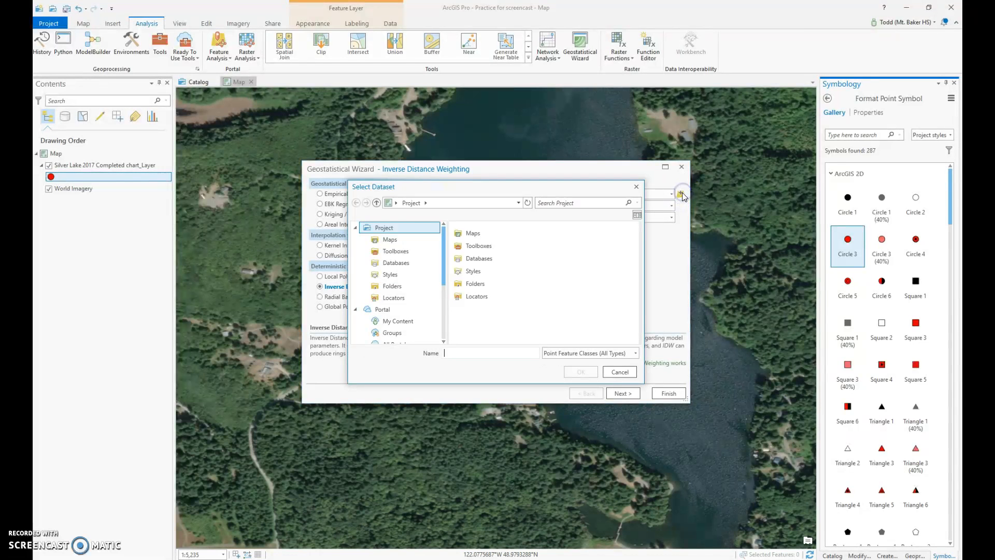
scroll(414, 290, down, 3)
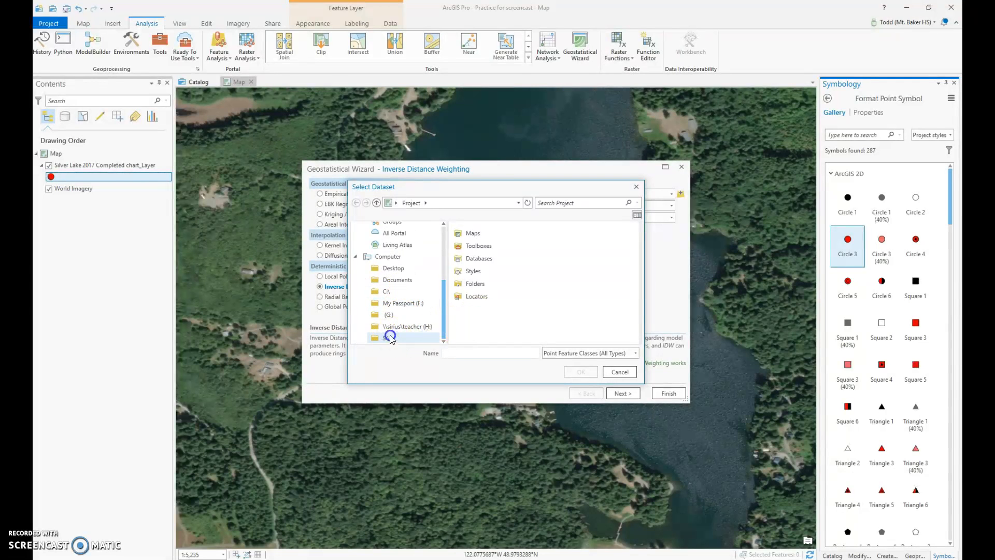
click(385, 338)
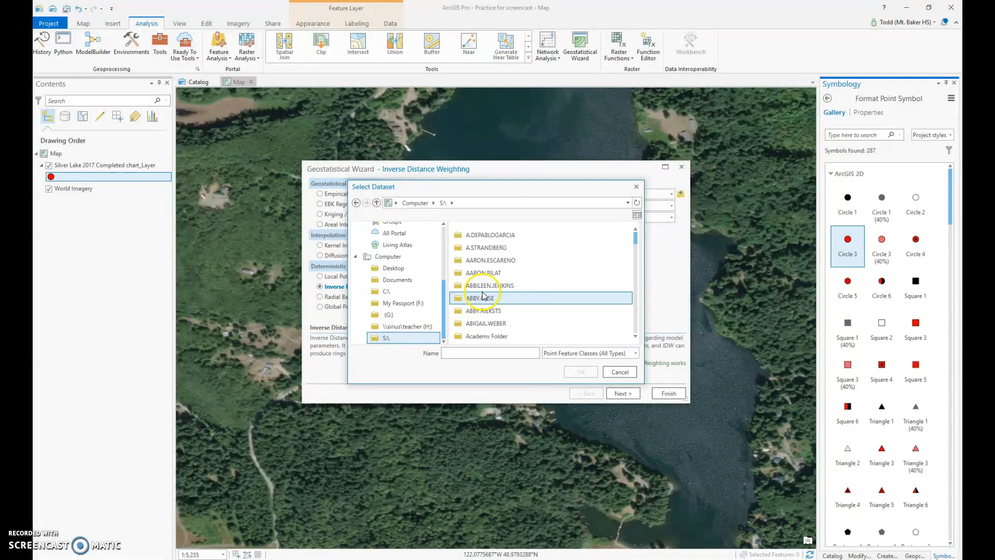
click(480, 299)
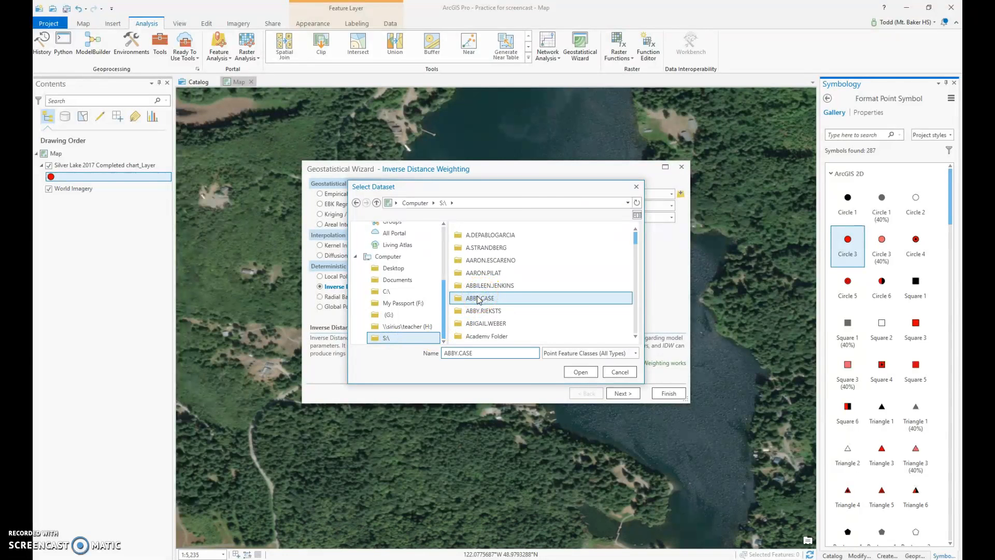
text(forestry)
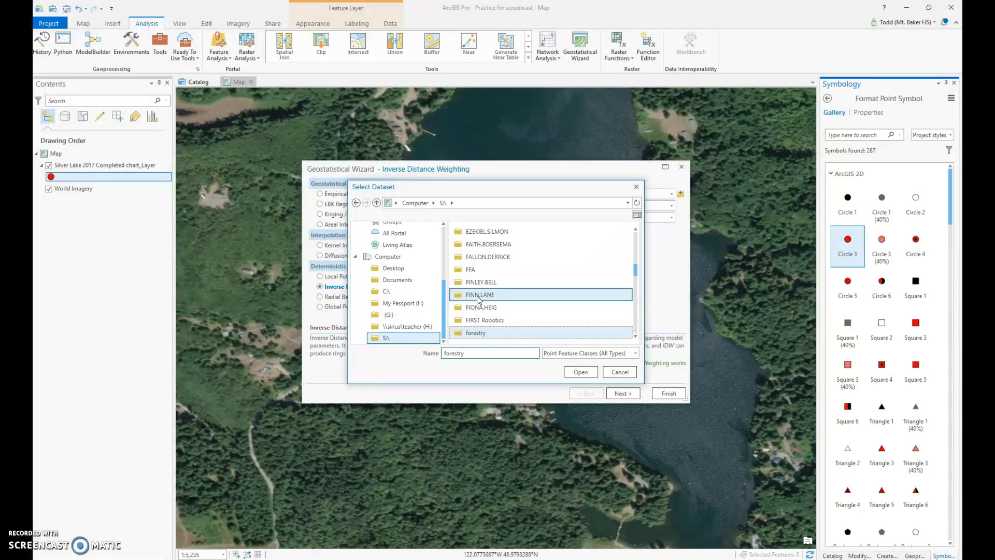
click(470, 334)
double_click(469, 333)
scroll(482, 327, down, 5)
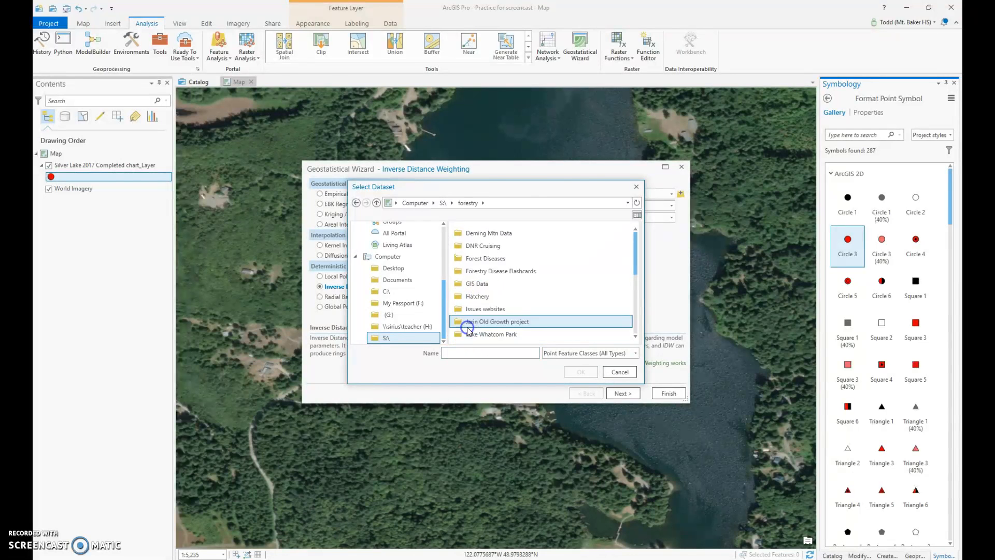
scroll(488, 322, down, 3)
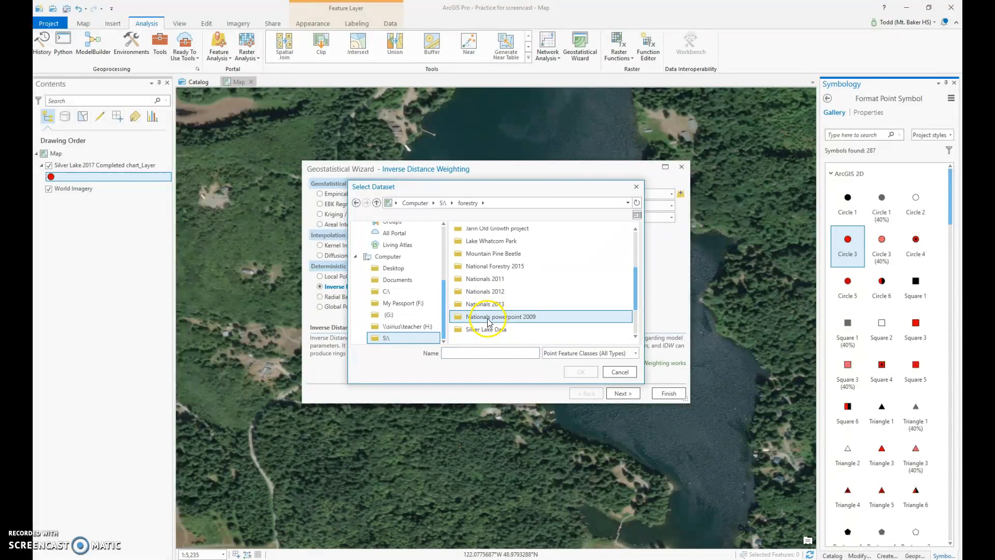
double_click(476, 327)
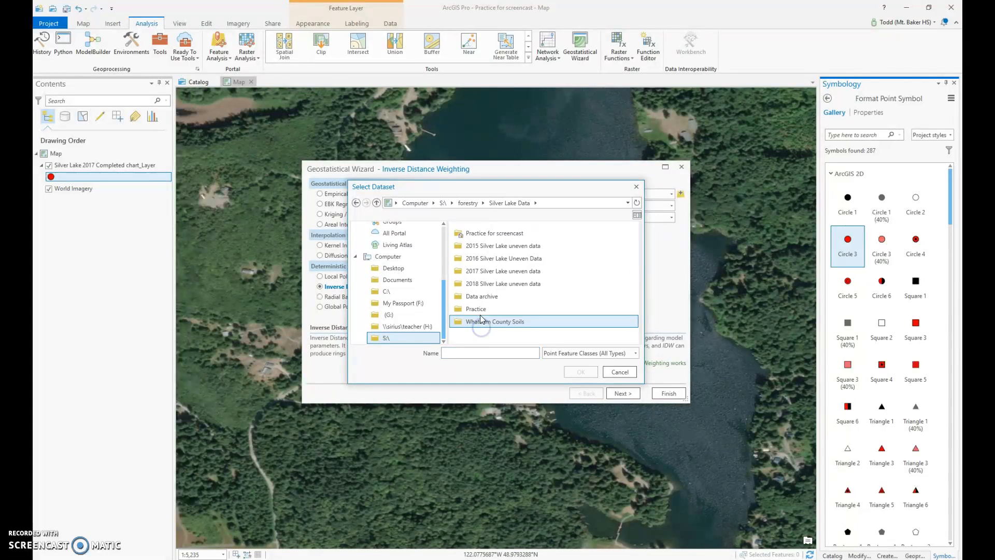
click(497, 272)
double_click(500, 272)
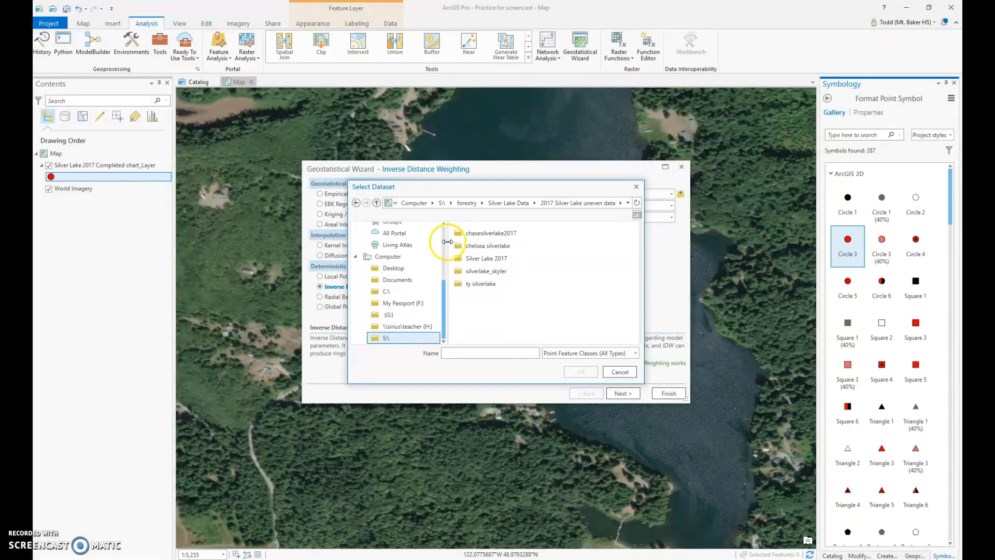
click(489, 259)
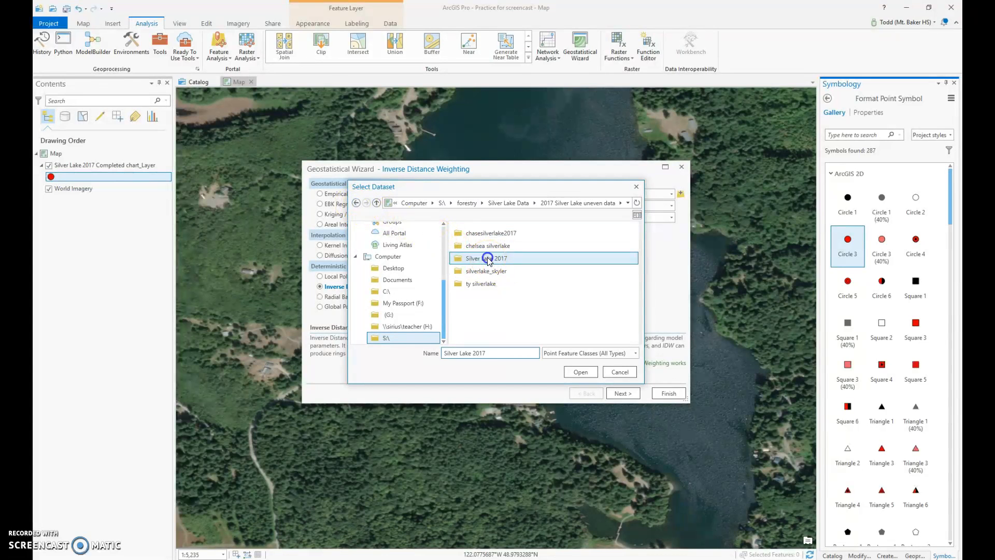
click(356, 203)
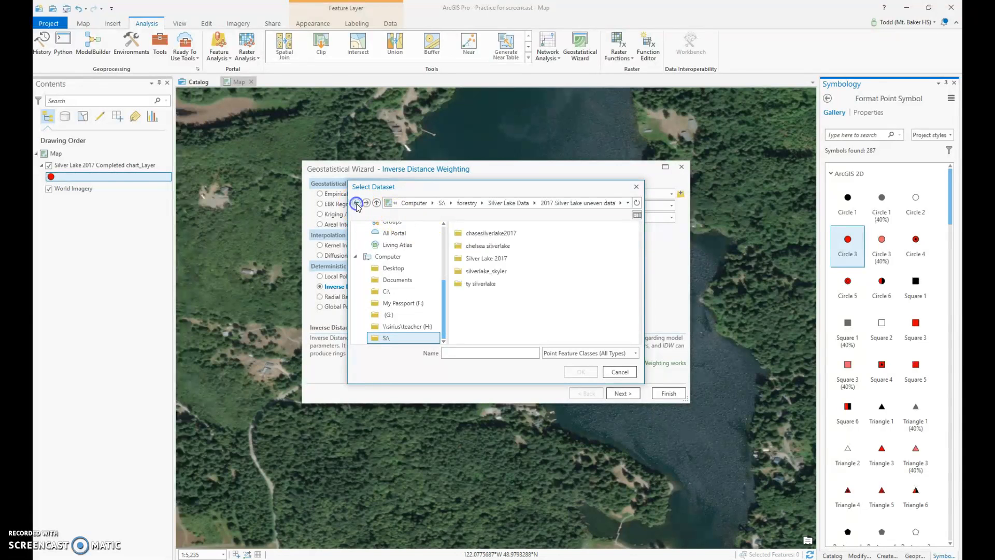
click(356, 204)
click(616, 370)
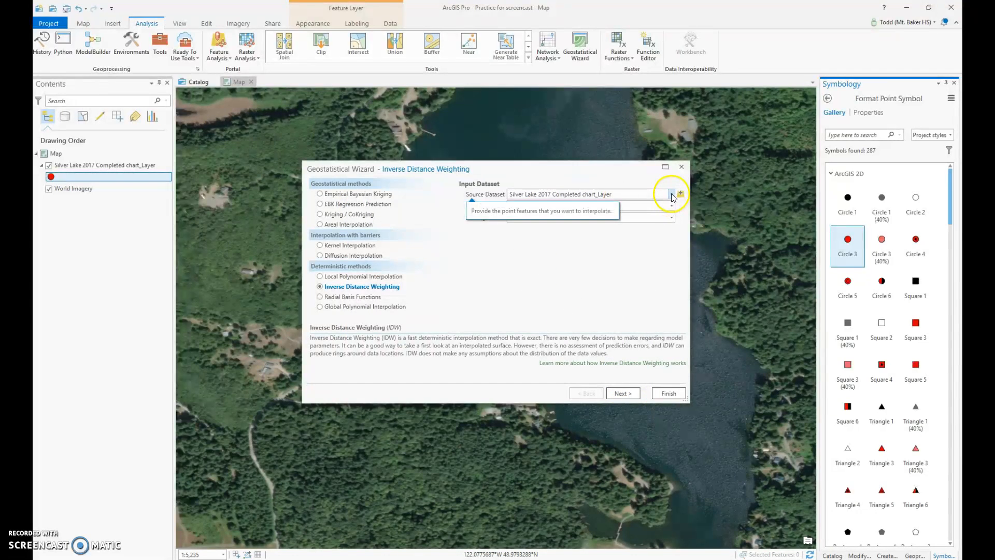
- Set DF_GPF as both the data field and the weight field for Inverse Distance Weighting of the Silver Lake 2017 Completed chart layer
click(565, 194)
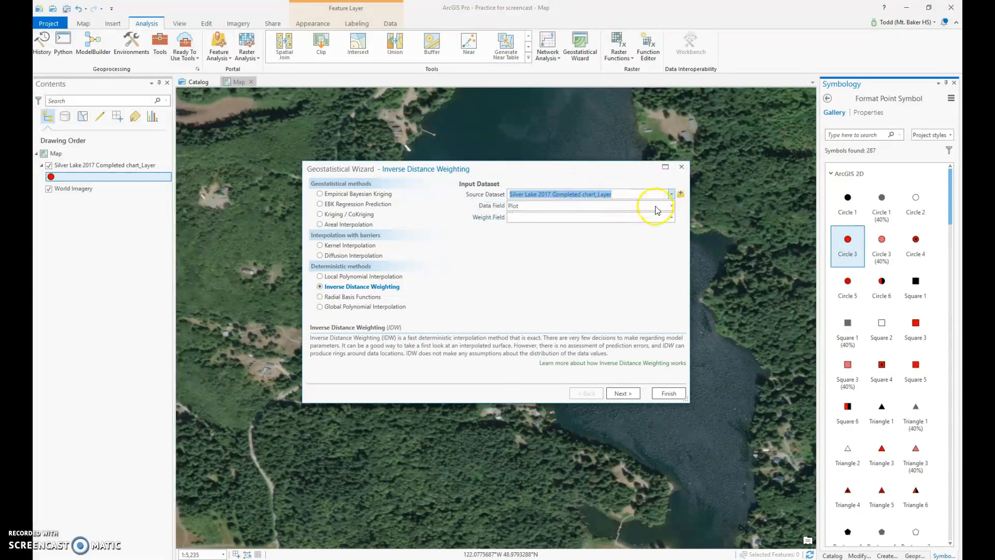
click(672, 206)
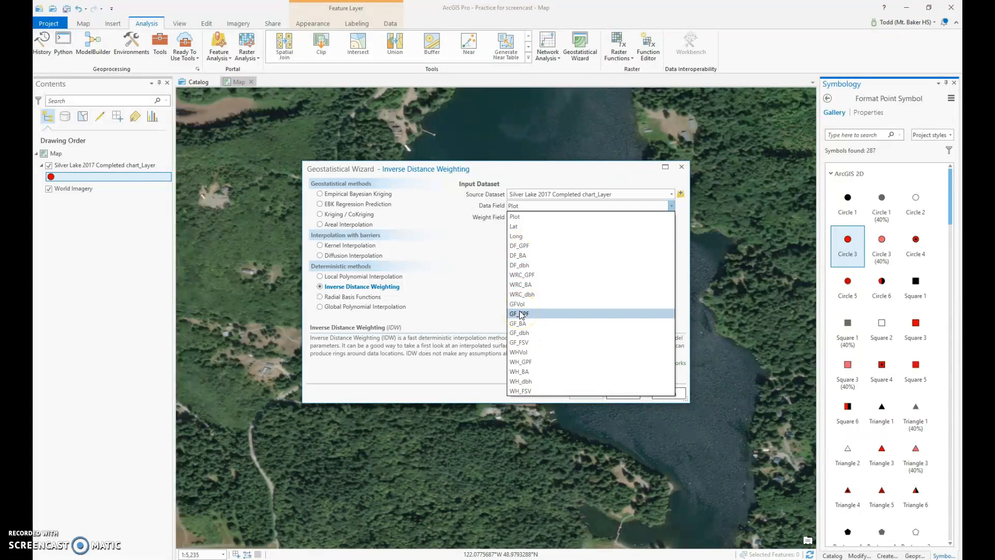
click(529, 246)
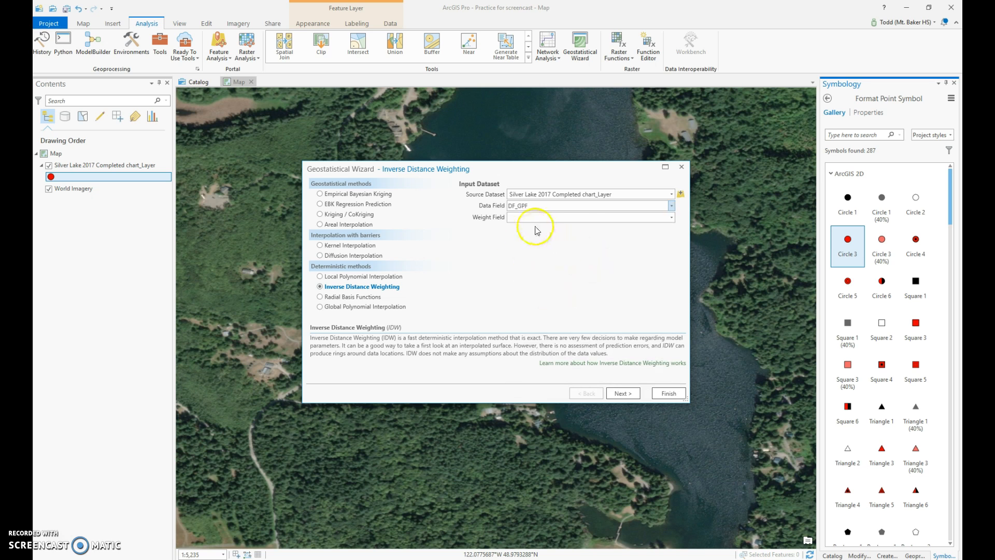
click(671, 218)
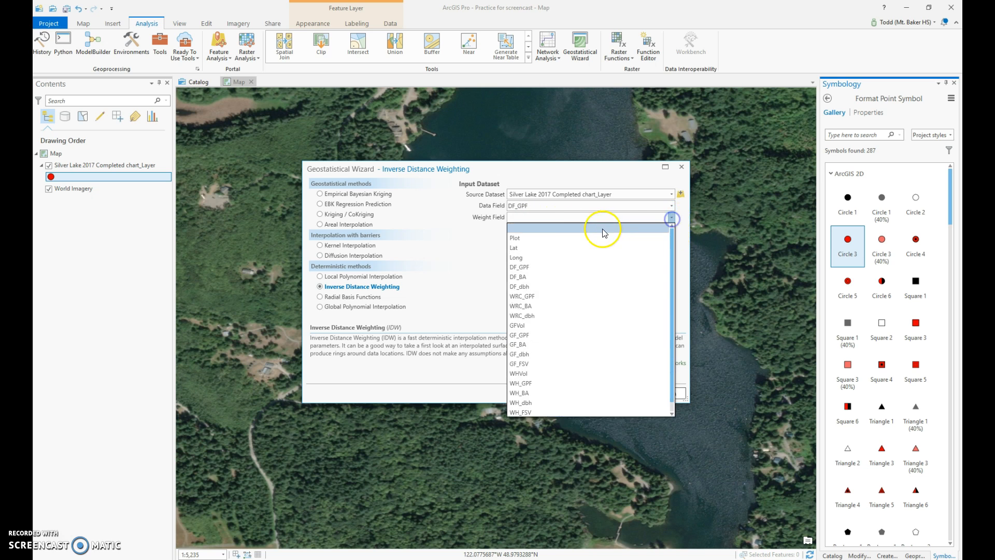
click(527, 268)
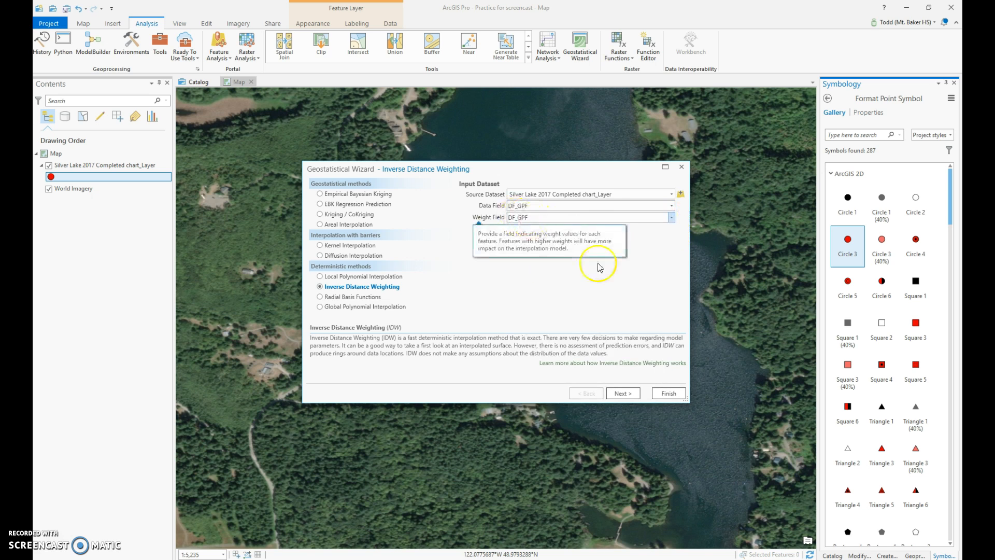
- Run the Inverse Distance Weighting with the default neighborhood settings and accept the method report to add the surface to the map
click(621, 394)
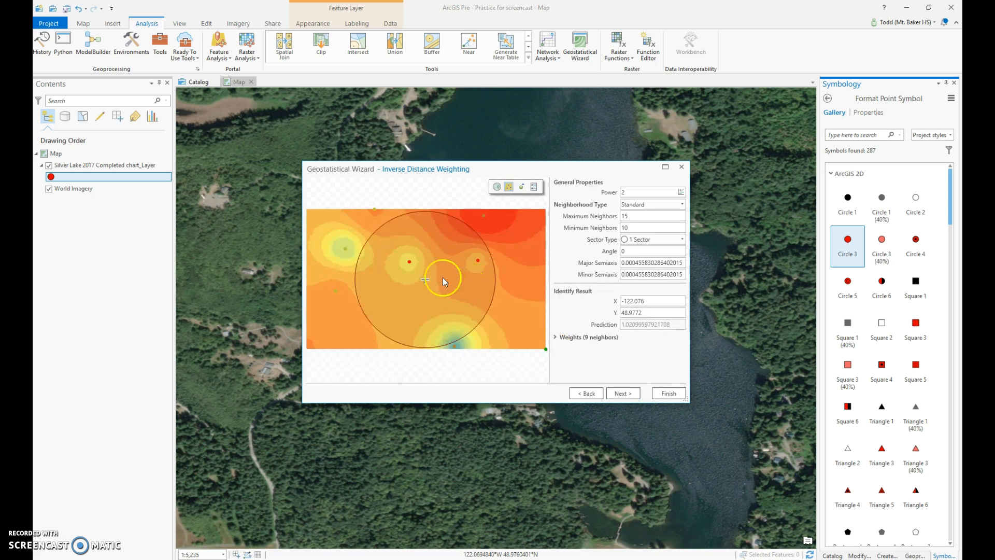
click(622, 393)
click(667, 395)
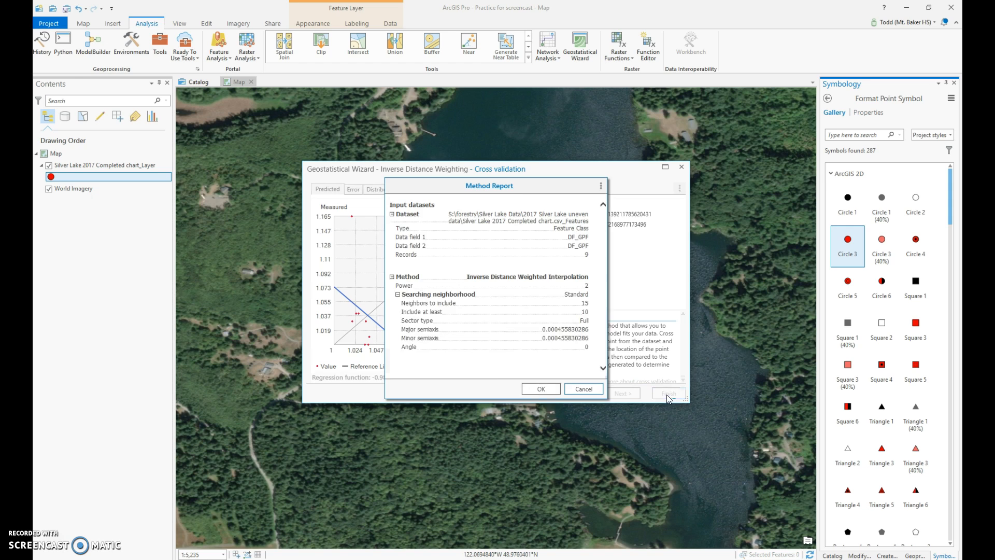
click(540, 389)
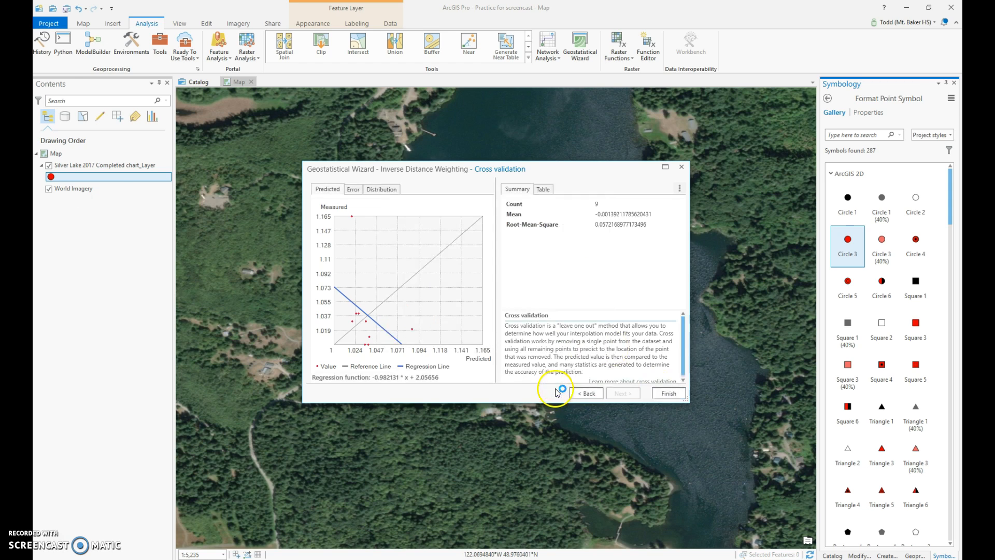
- Frame the interpolated plot area closely in the map and save the view as a bookmark named Silver Lake Property
scroll(373, 363, up, 3)
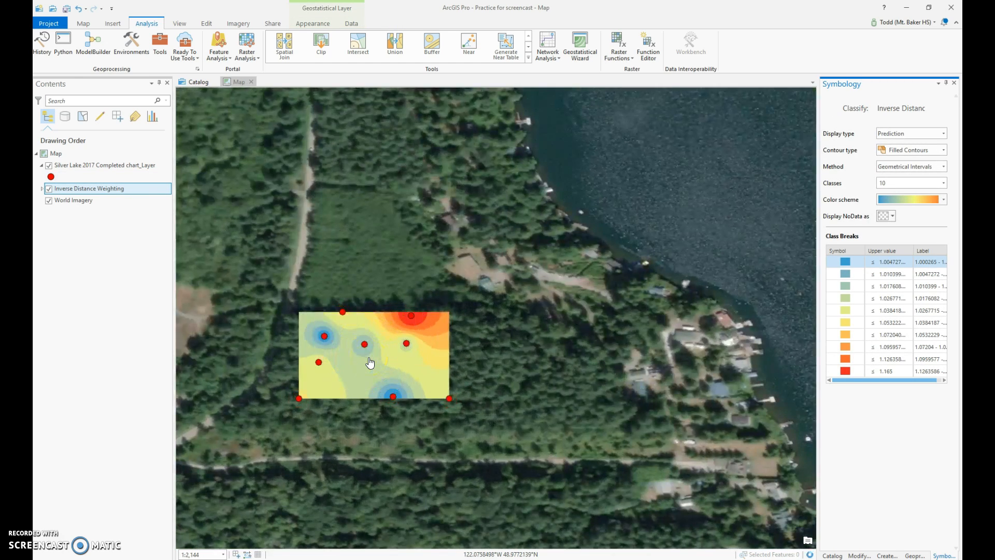
scroll(370, 358, up, 2)
drag(393, 351, 479, 318)
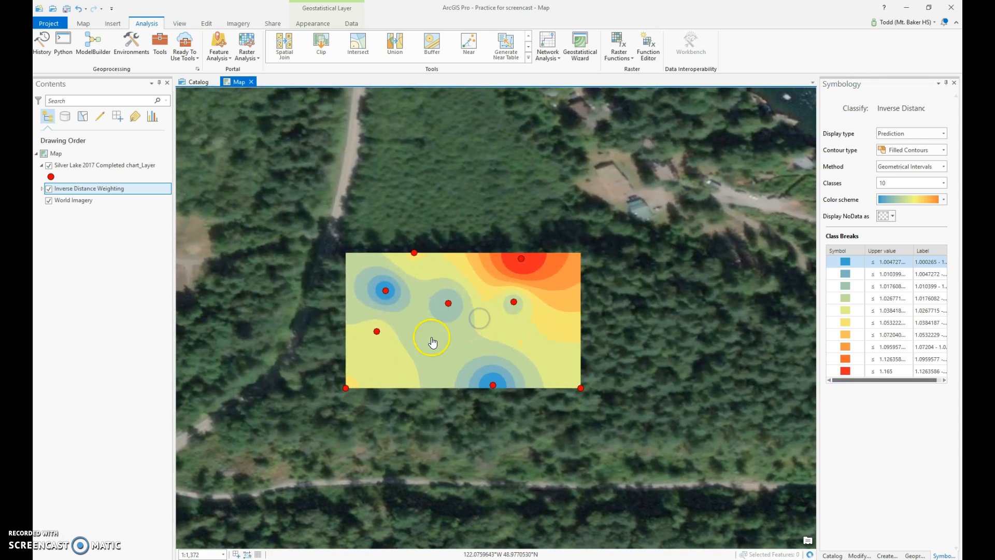
click(82, 25)
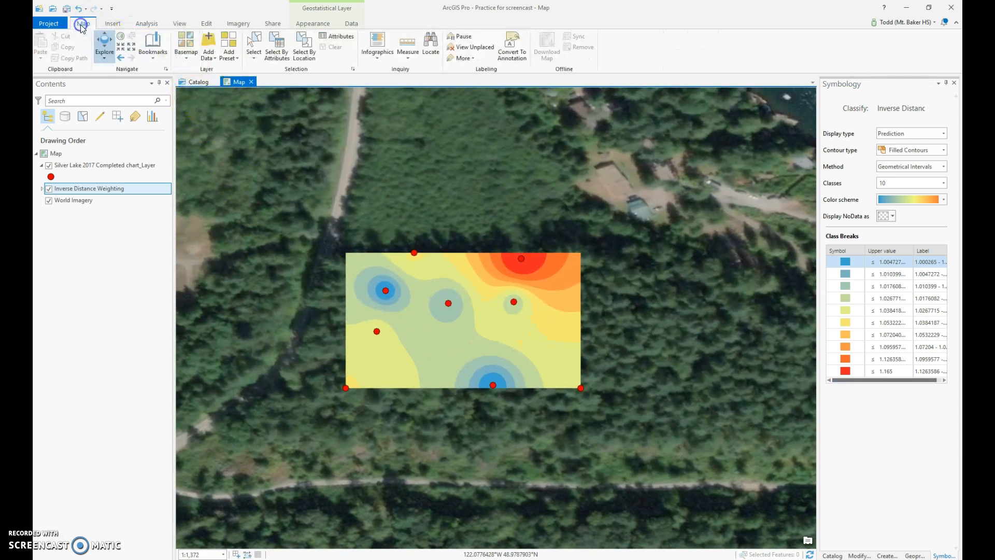
click(152, 45)
click(167, 128)
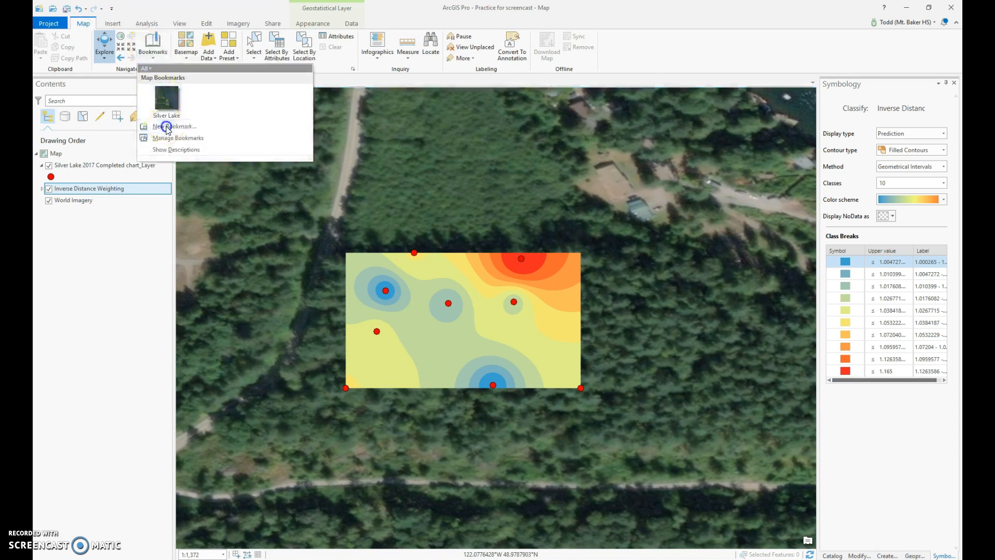
text(Silver Lake Property)
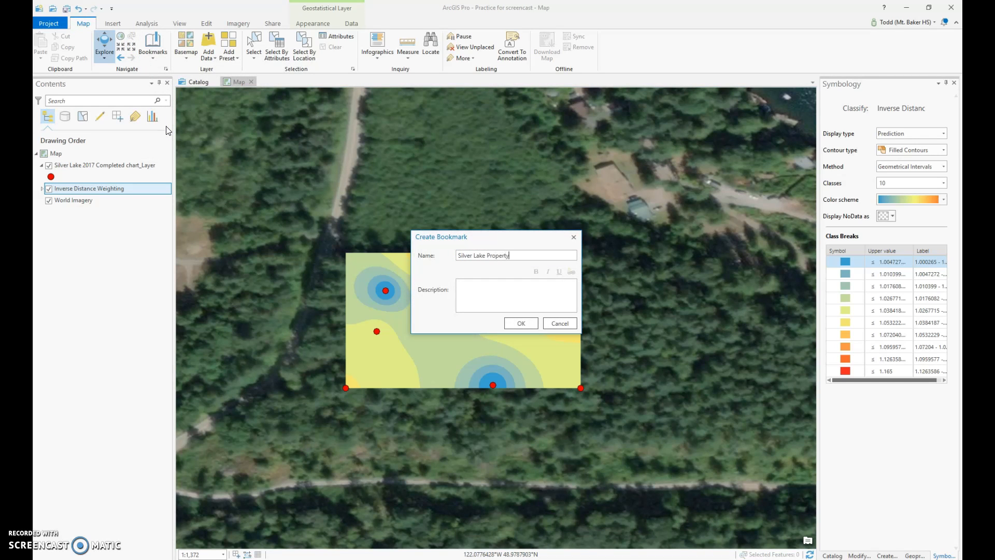
key(Return)
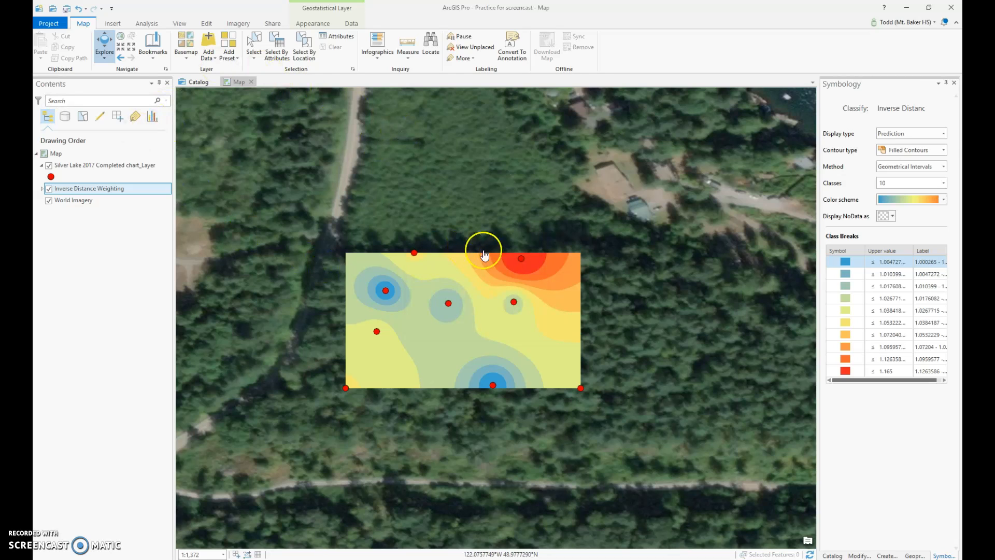
- Rename the Inverse Distance Weighting layer as GPF Doug Fir
click(63, 191)
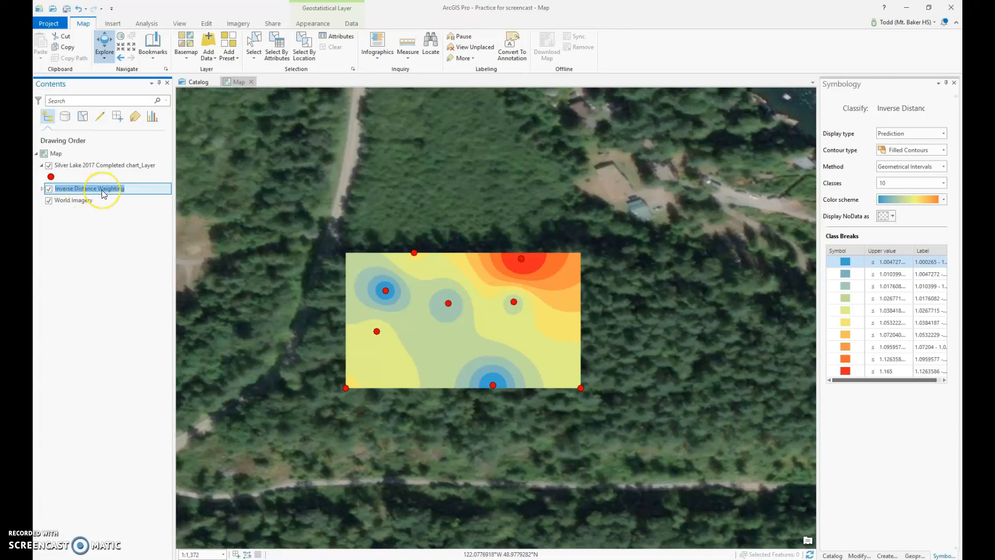
text(GPF Doug Fir)
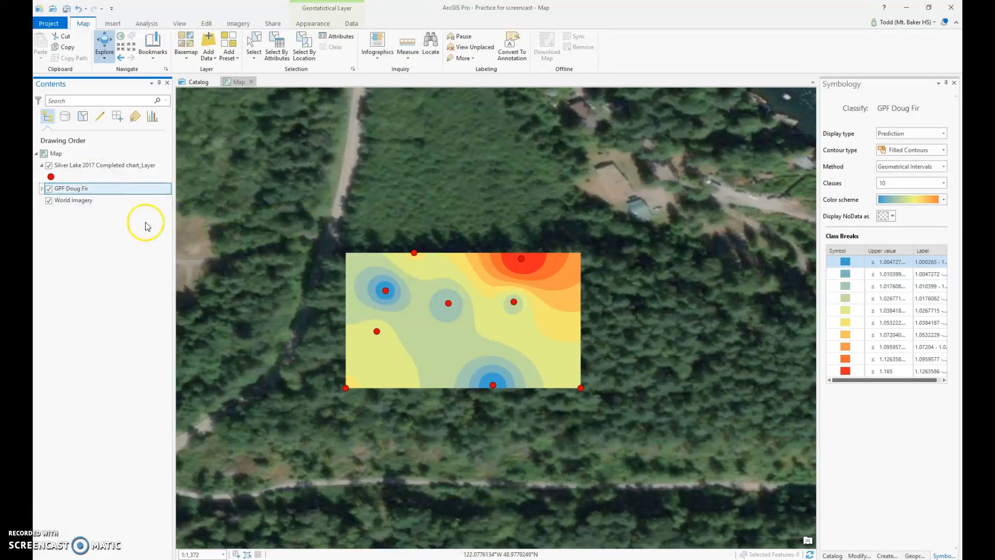
- Compare the plot points, the GPF Doug Fir surface and the imagery by hiding and showing the two upper layers
click(49, 165)
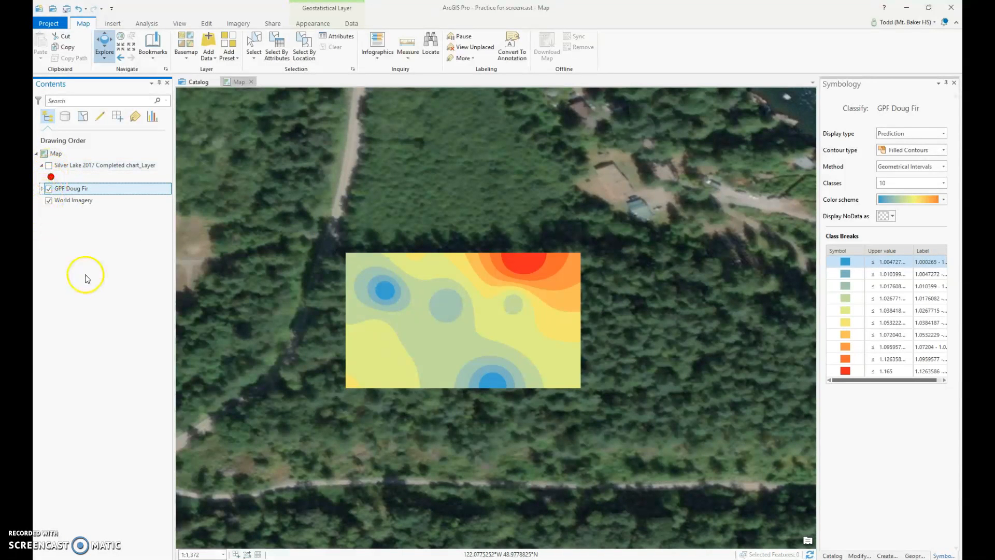
click(49, 166)
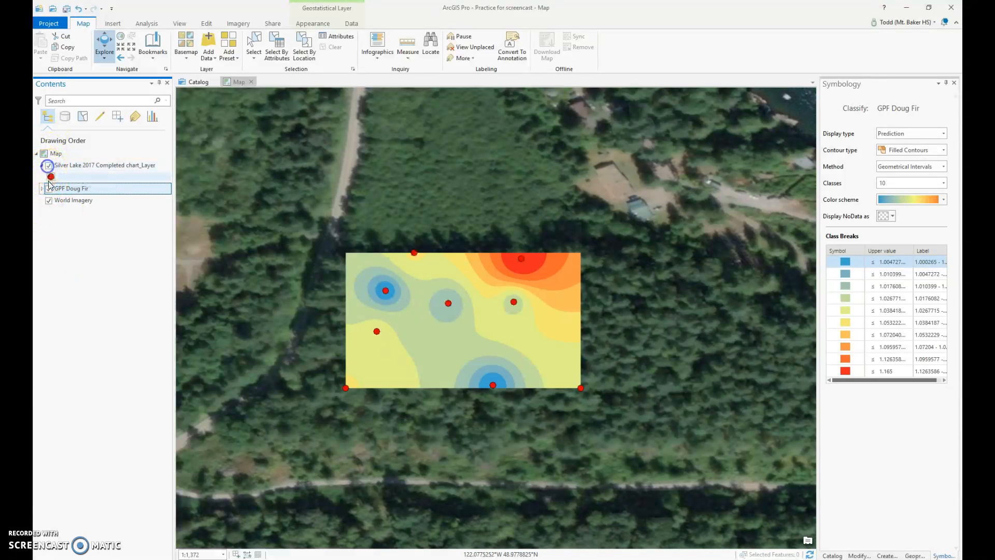
click(49, 189)
click(49, 166)
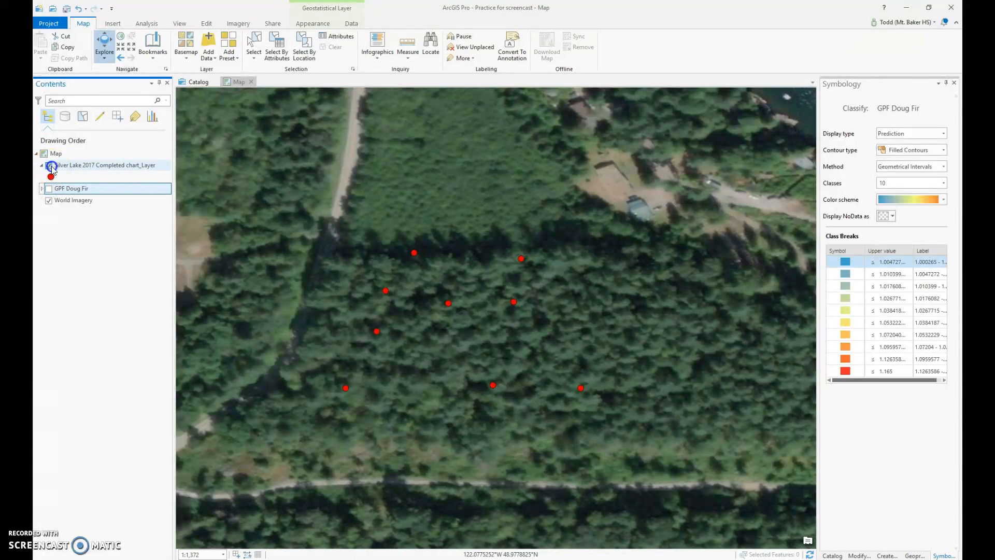
click(49, 189)
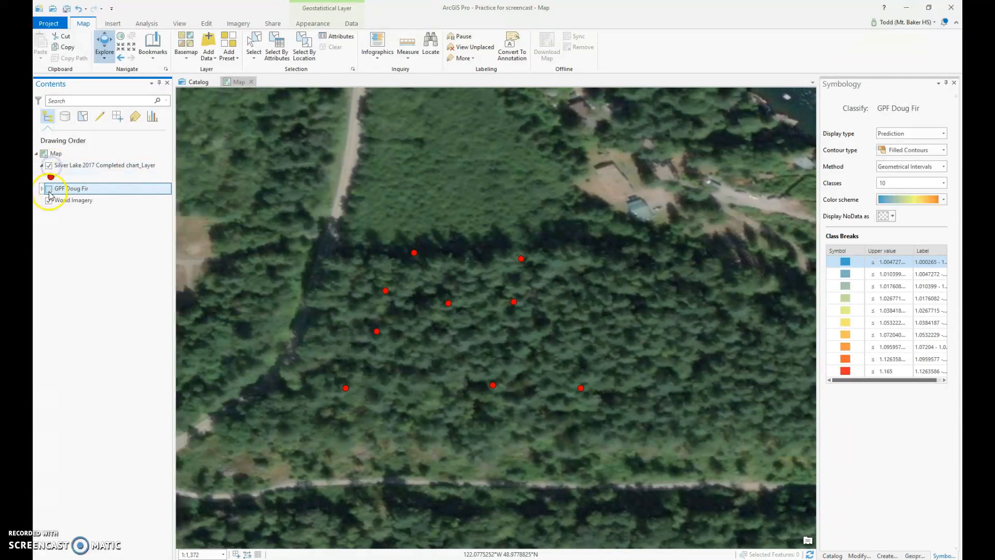
- Add soilmu_a_wa673.shp from the Whatcom County Soils spatial folder to the map and symbolize it with the heavier unfilled Black Outline symbol
click(207, 53)
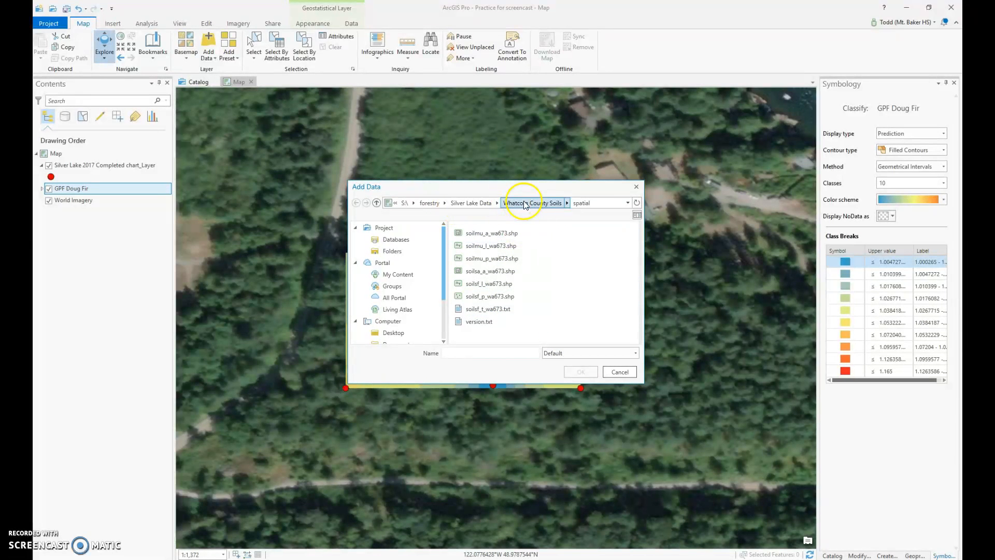
click(491, 236)
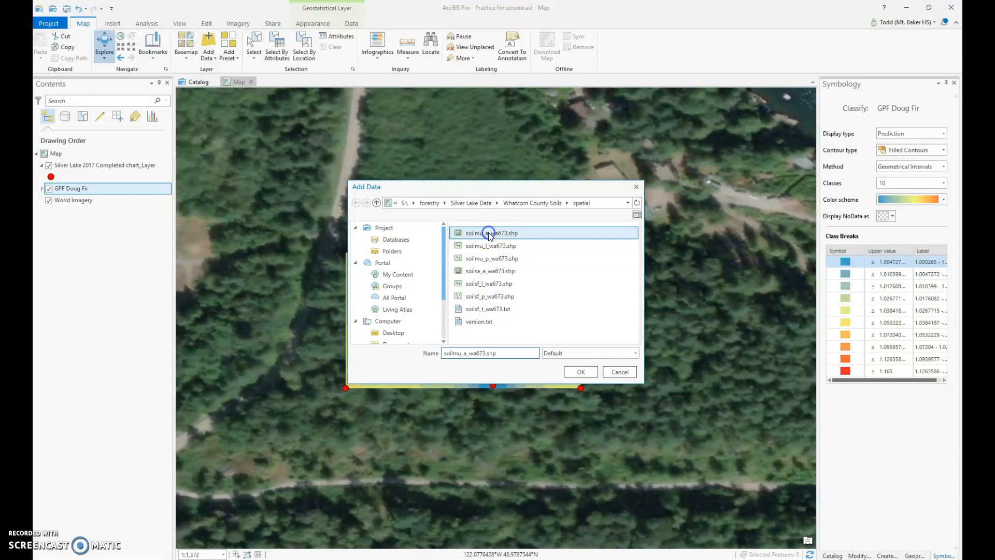
click(581, 372)
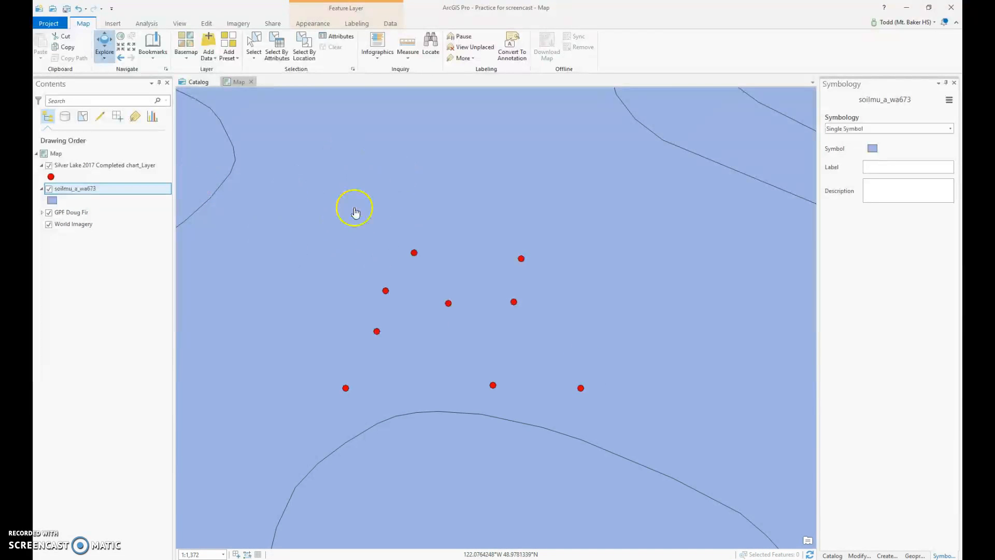
click(58, 201)
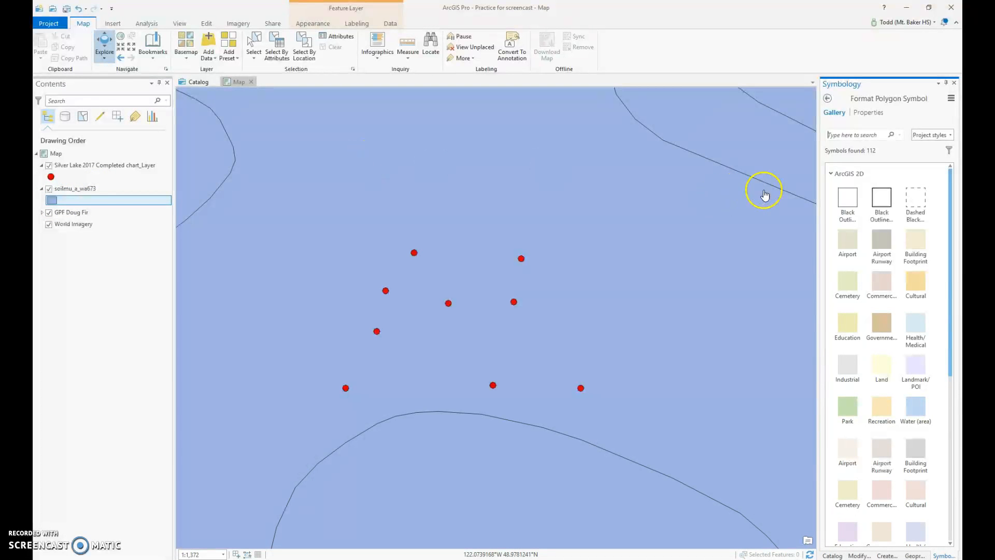
click(889, 199)
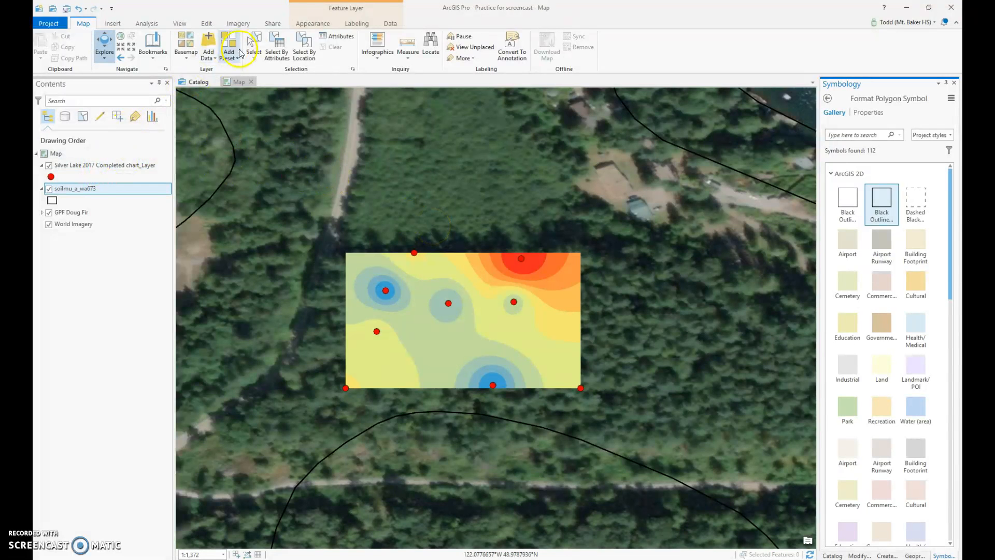
click(208, 56)
click(240, 84)
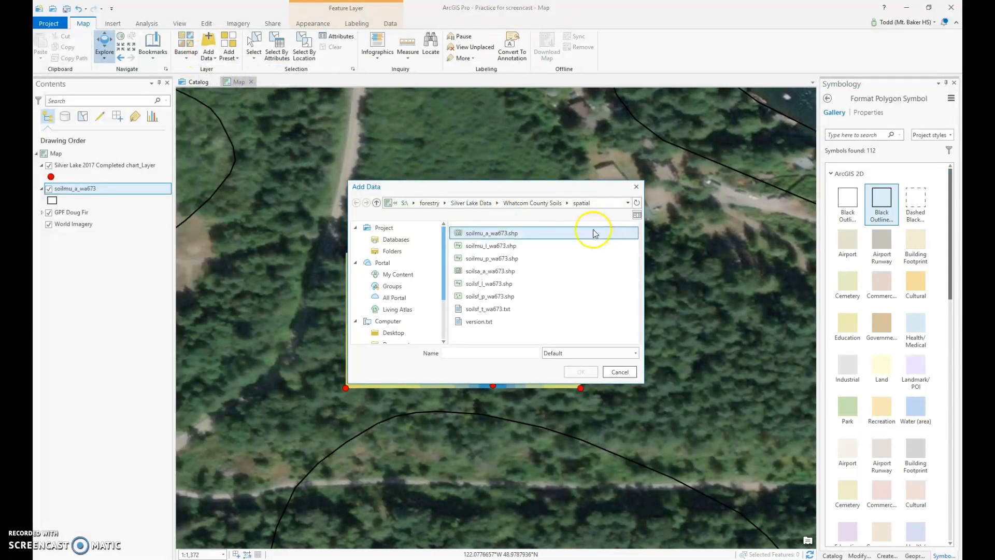
click(635, 186)
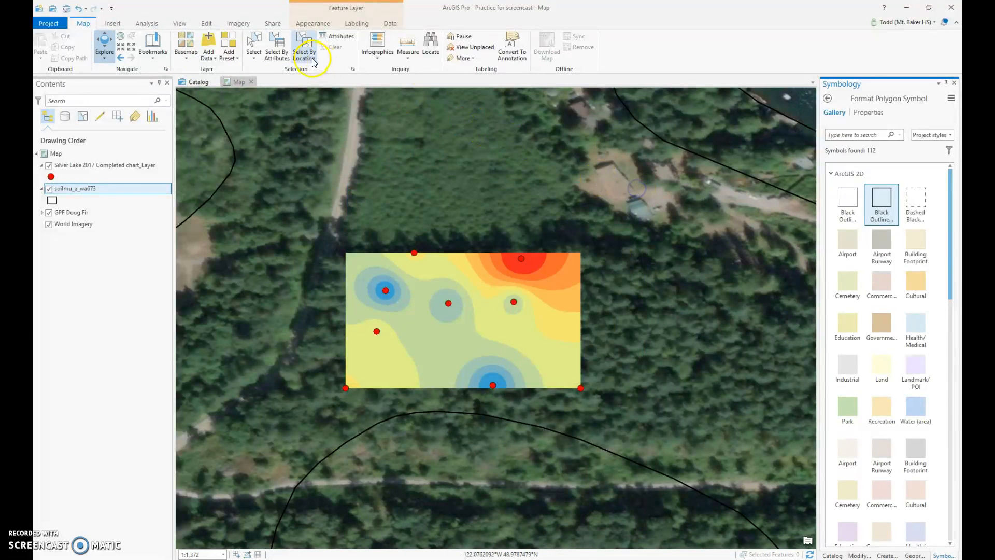
- Open the Geostatistical Wizard for a new Inverse Distance Weighting interpolation
click(150, 25)
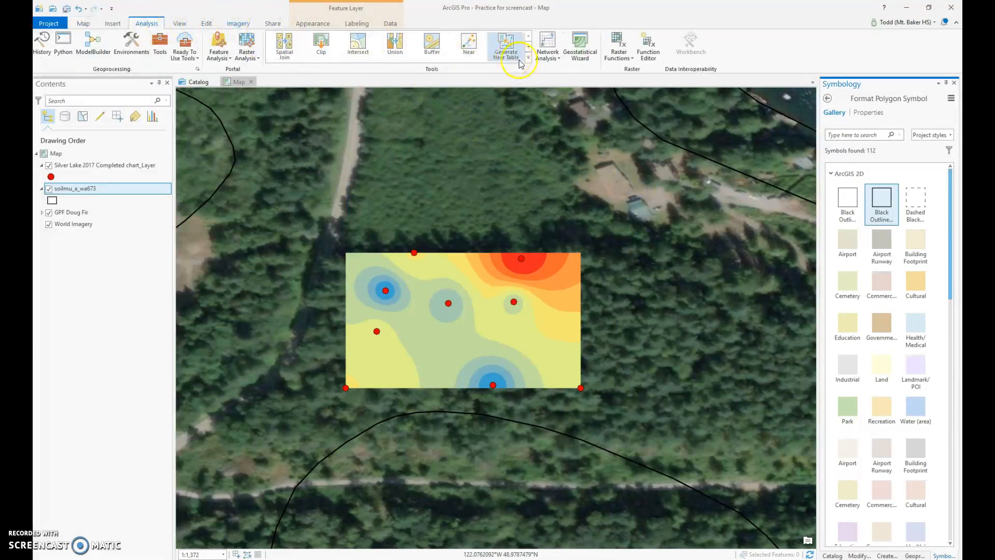
click(580, 44)
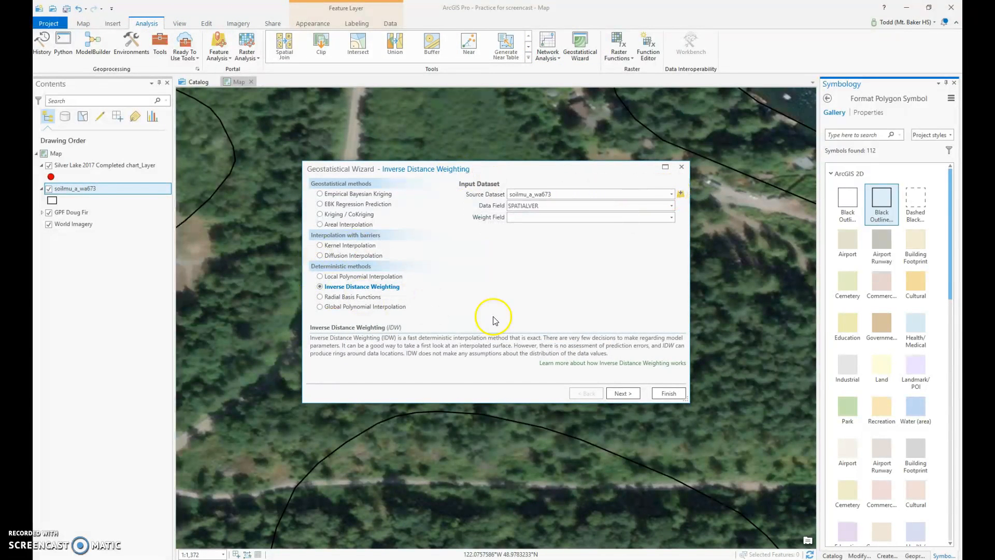
click(681, 195)
scroll(386, 299, down, 1)
scroll(386, 298, down, 2)
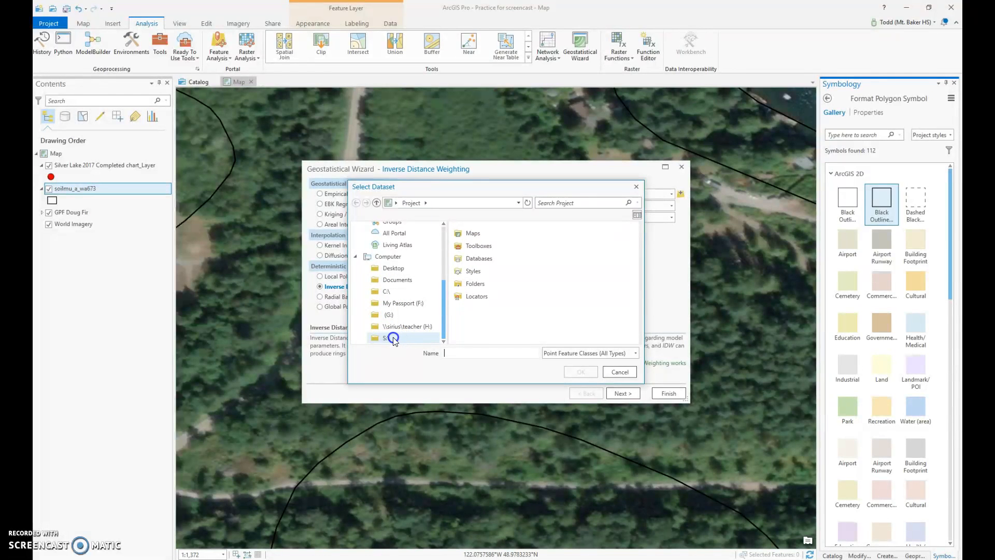
click(392, 338)
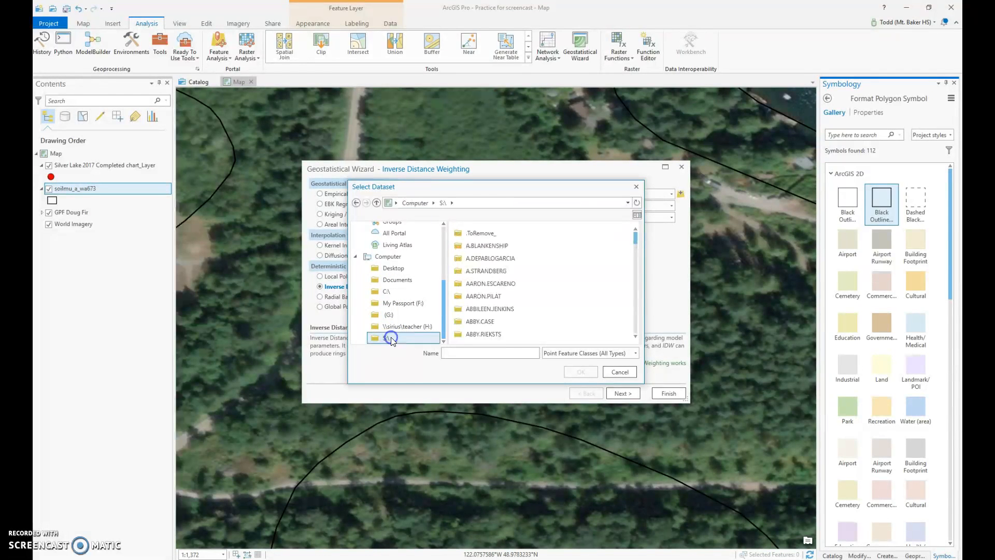
click(489, 288)
text(forestry)
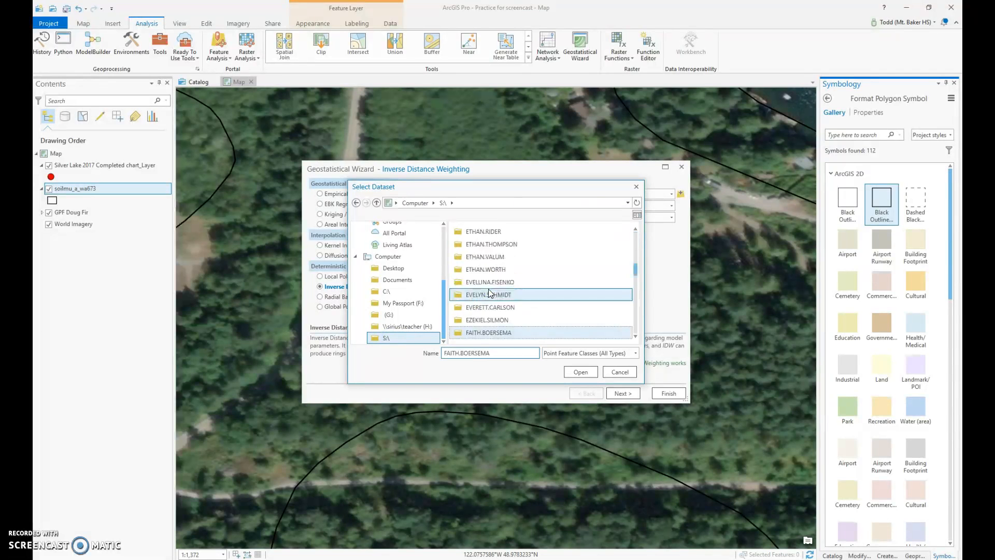
key(Return)
scroll(488, 297, down, 2)
scroll(493, 303, down, 3)
double_click(496, 307)
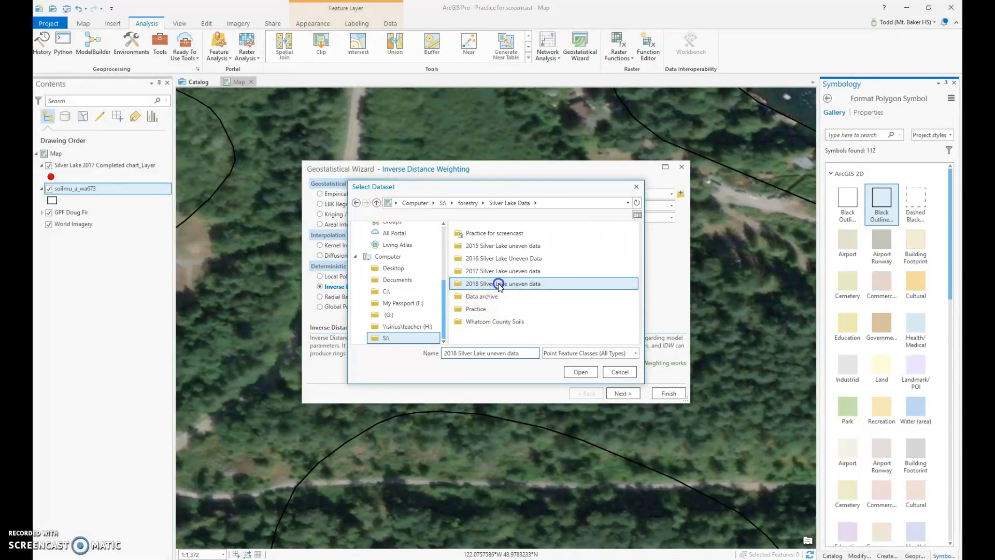
double_click(496, 289)
click(357, 203)
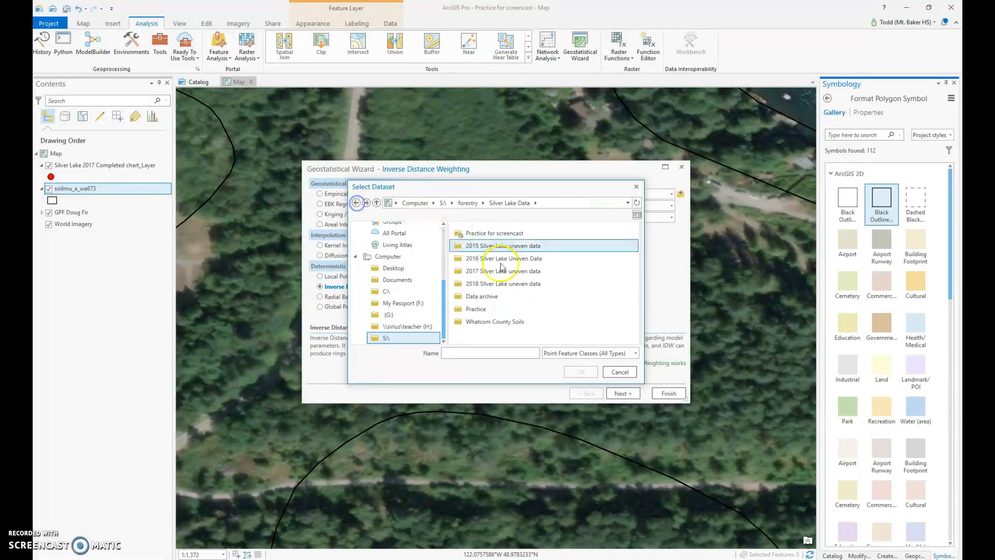
double_click(498, 259)
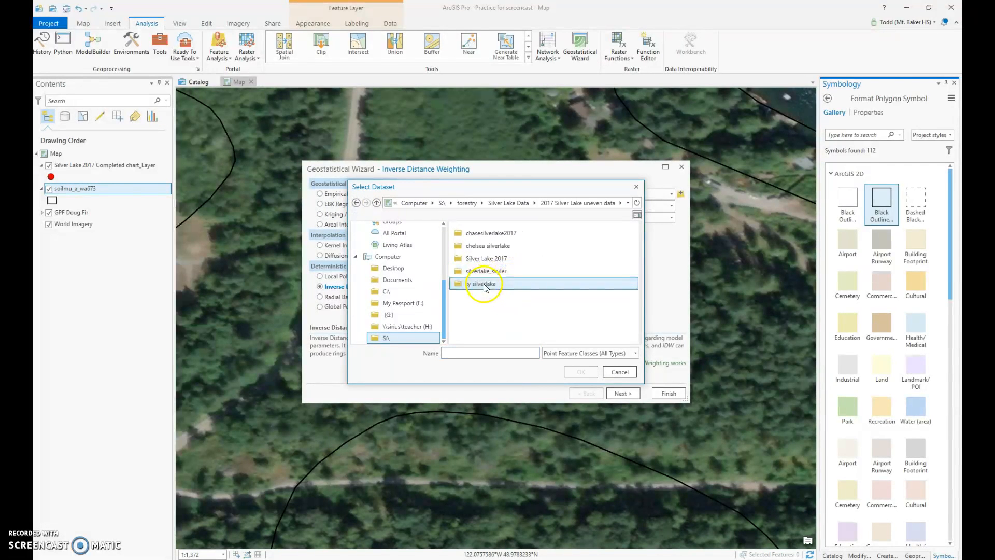
click(456, 236)
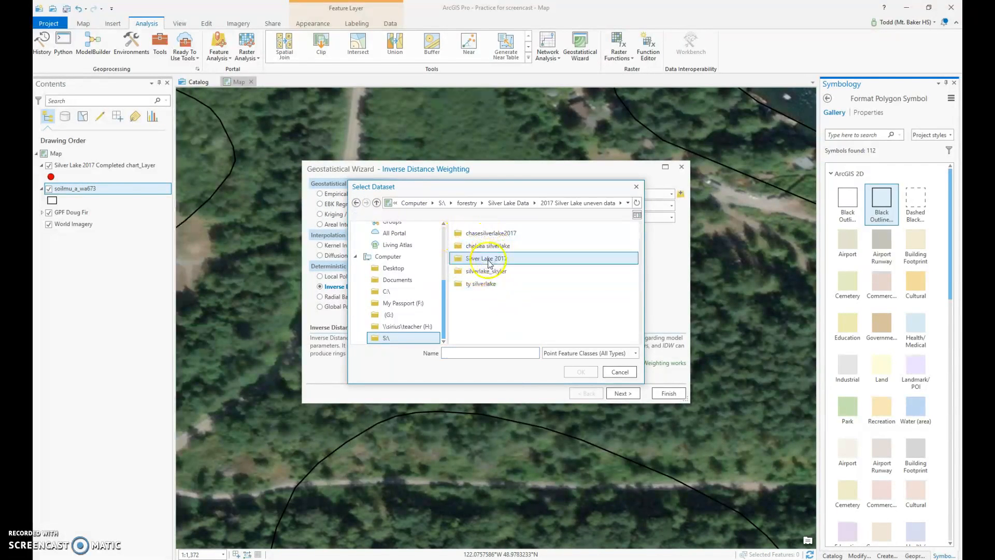
click(356, 204)
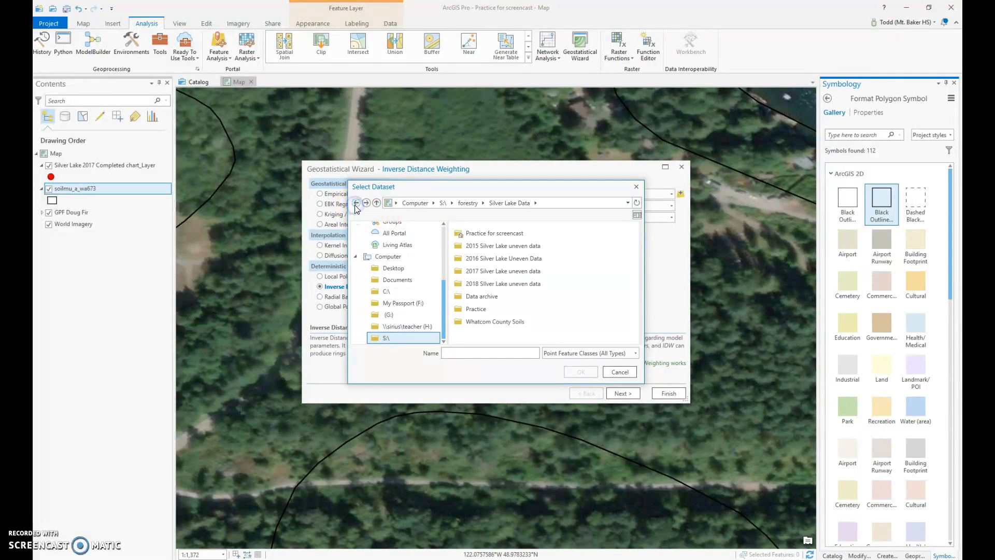
click(504, 272)
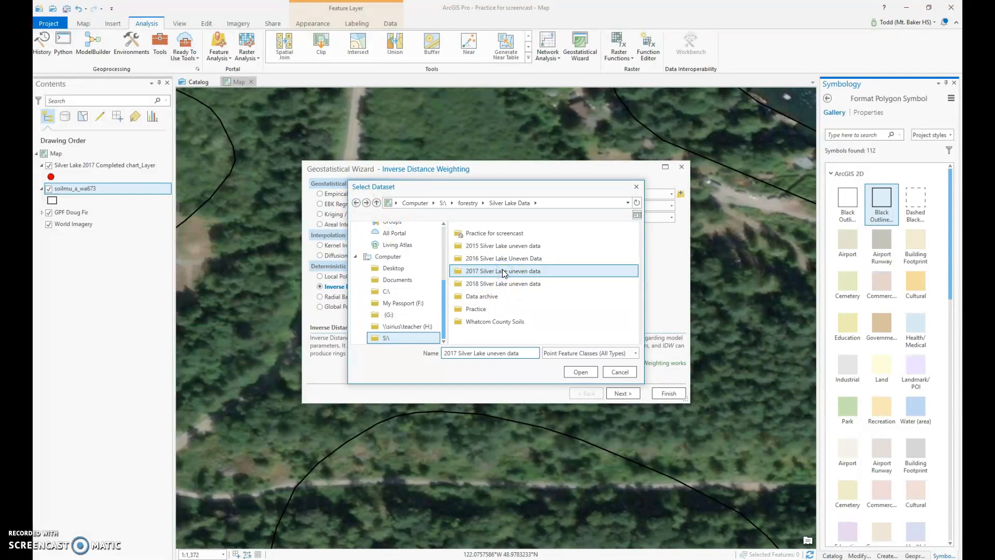
click(619, 372)
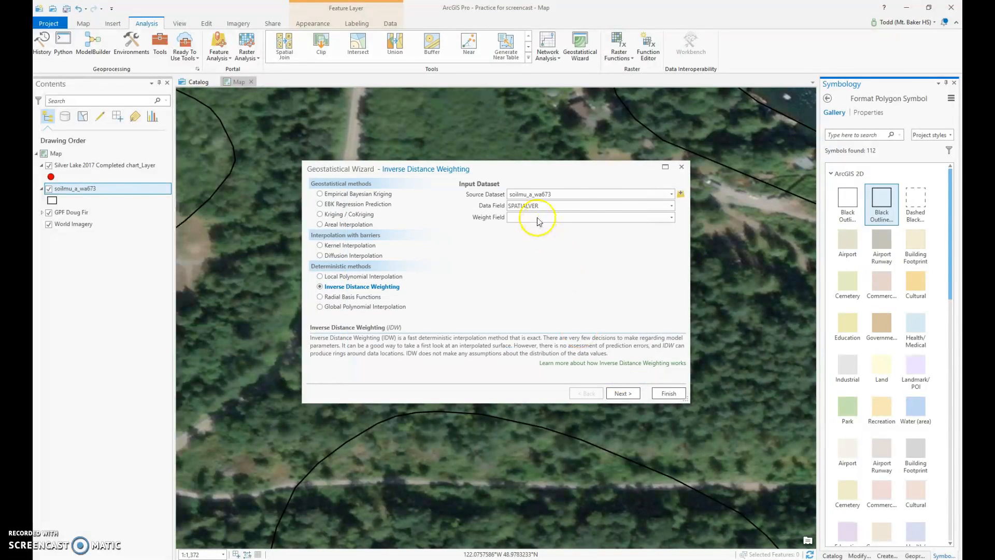
- Set the interpolation's source dataset to Silver Lake 2017 Completed chart_Layer and its data field to DF_dbh
click(634, 193)
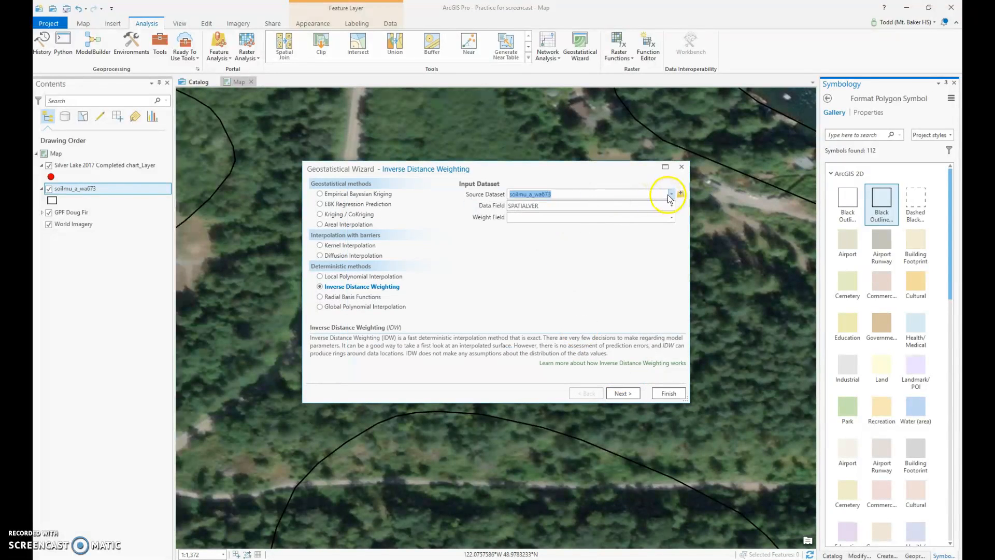
click(669, 196)
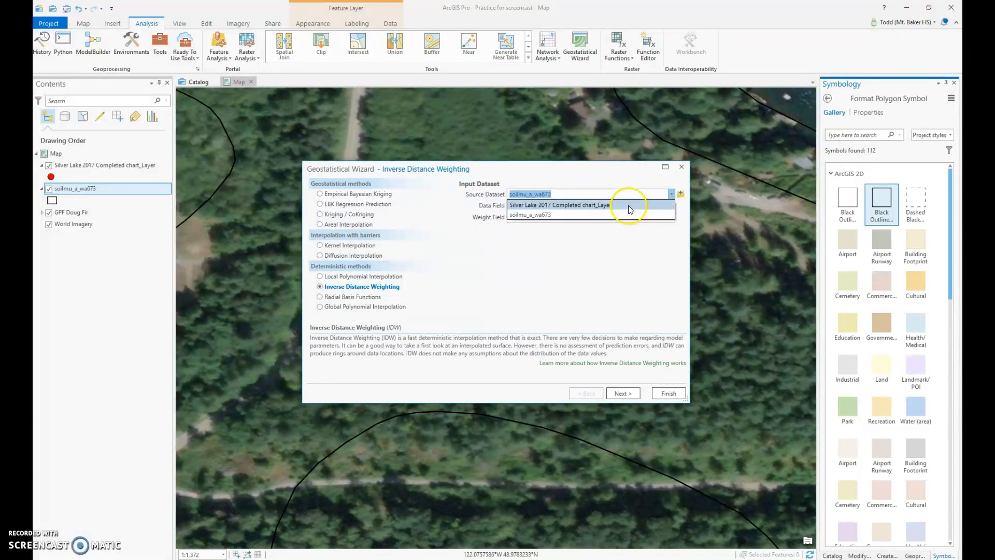
click(655, 204)
click(669, 205)
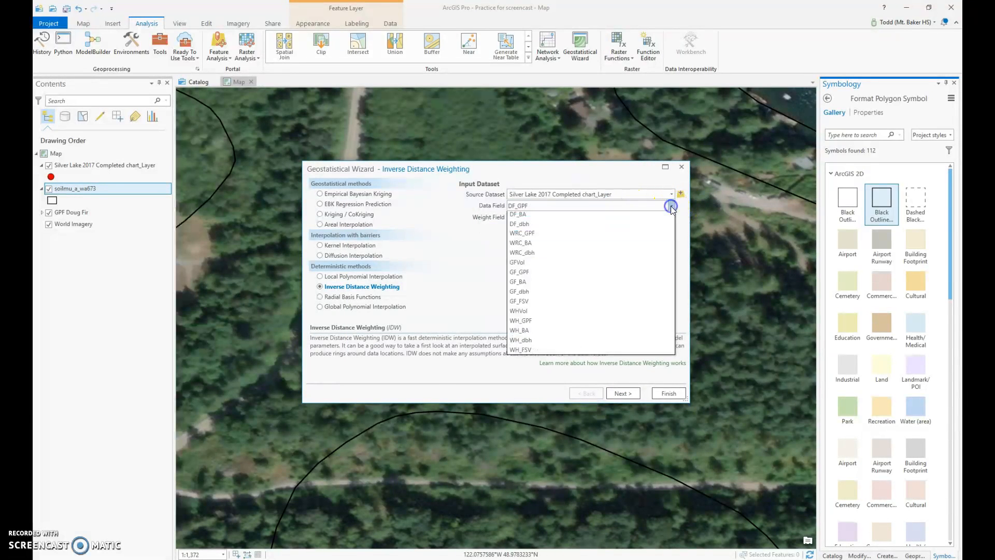
click(522, 260)
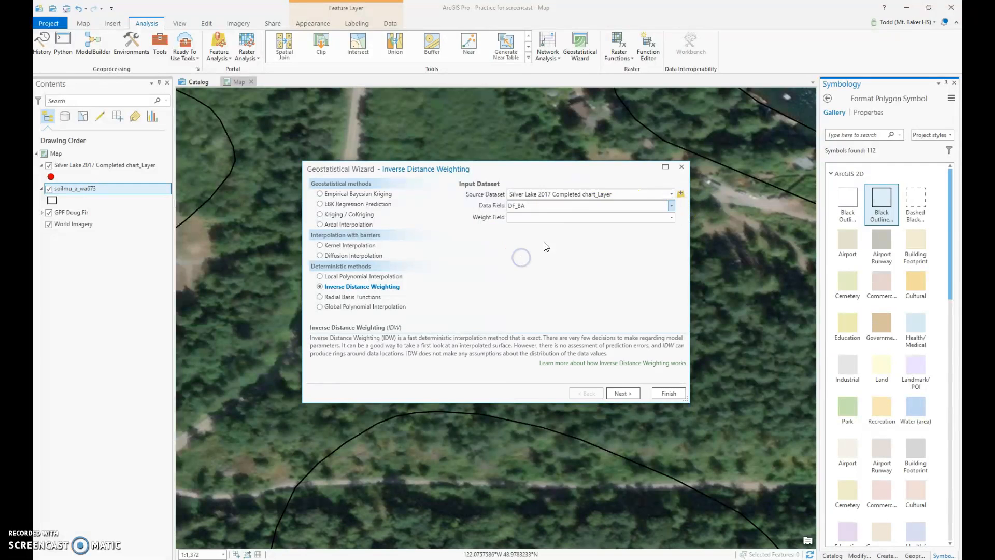
click(671, 206)
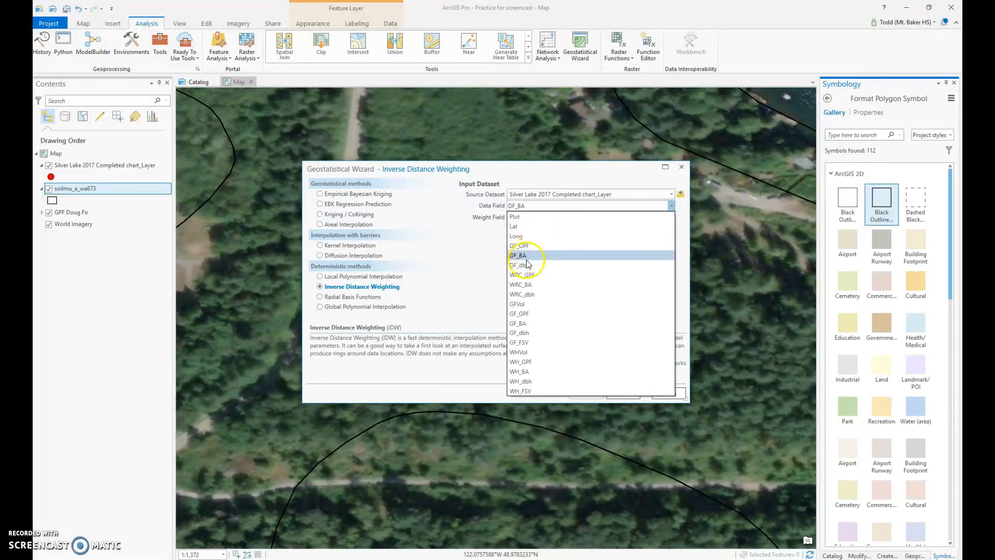
click(526, 258)
- Run the DF_dbh interpolation with the default neighborhood settings and accept the method report to add the surface to the map
click(625, 393)
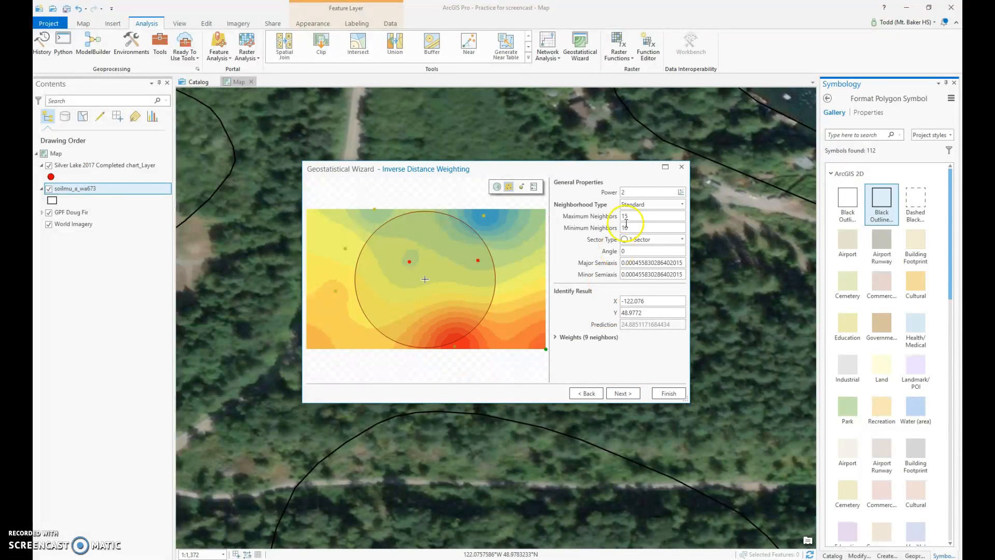
click(626, 396)
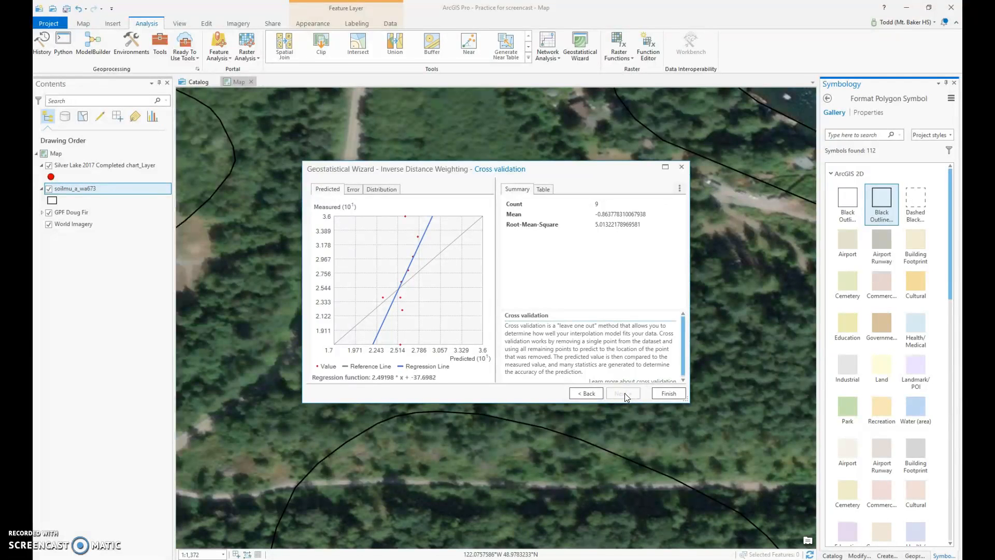
click(669, 394)
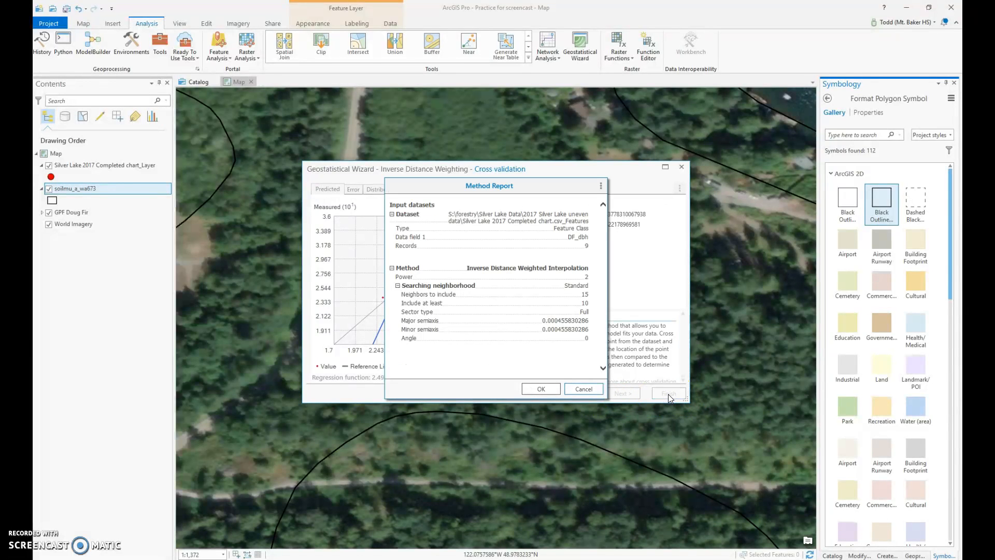
click(551, 390)
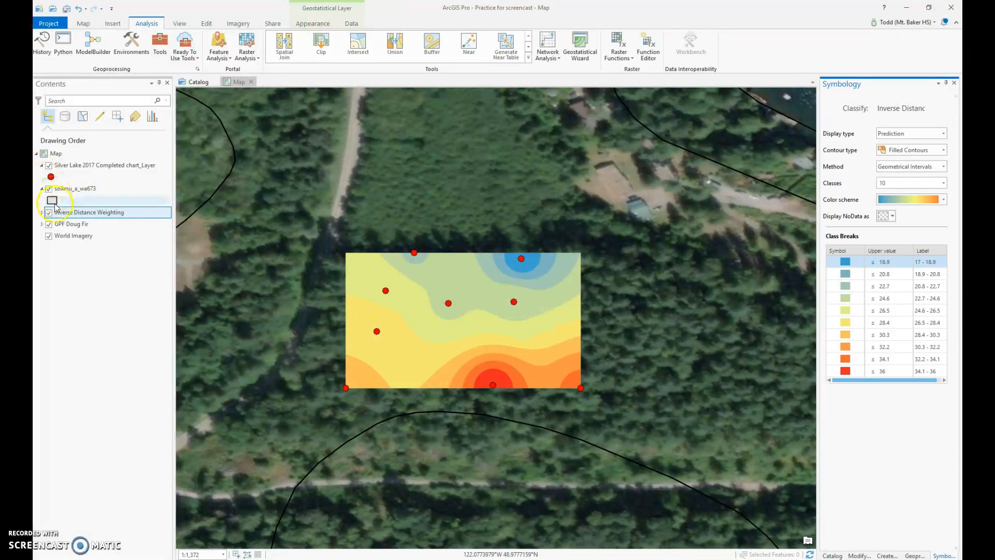
- Rename the new Inverse Distance Weighting layer as DF dbh
click(78, 213)
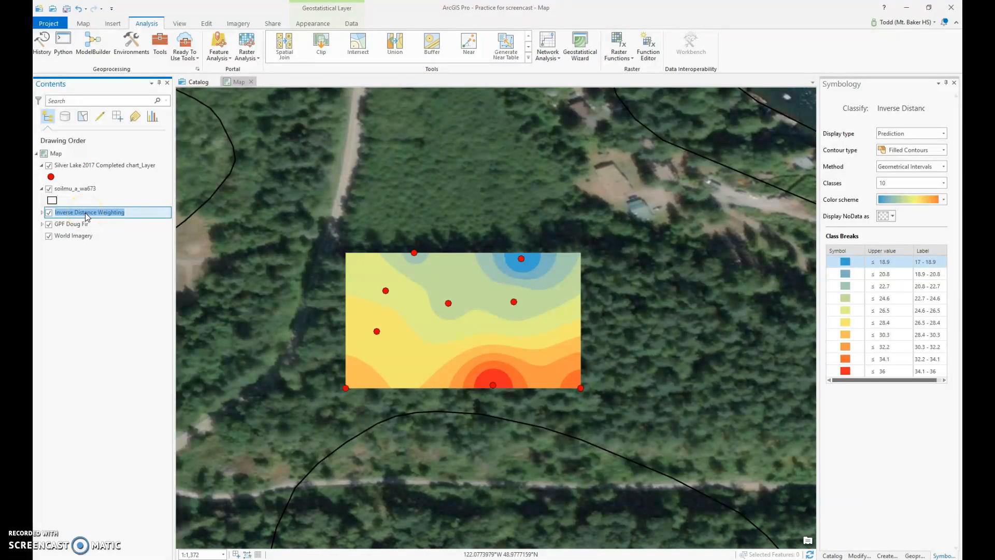
text(DF dbh)
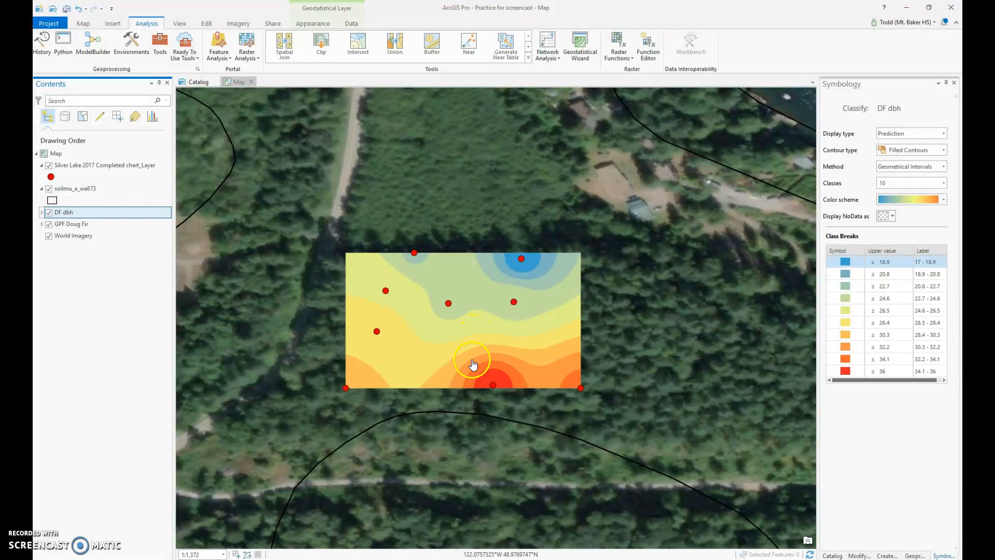
- Classify the DF dbh surface into 4 classes
click(943, 183)
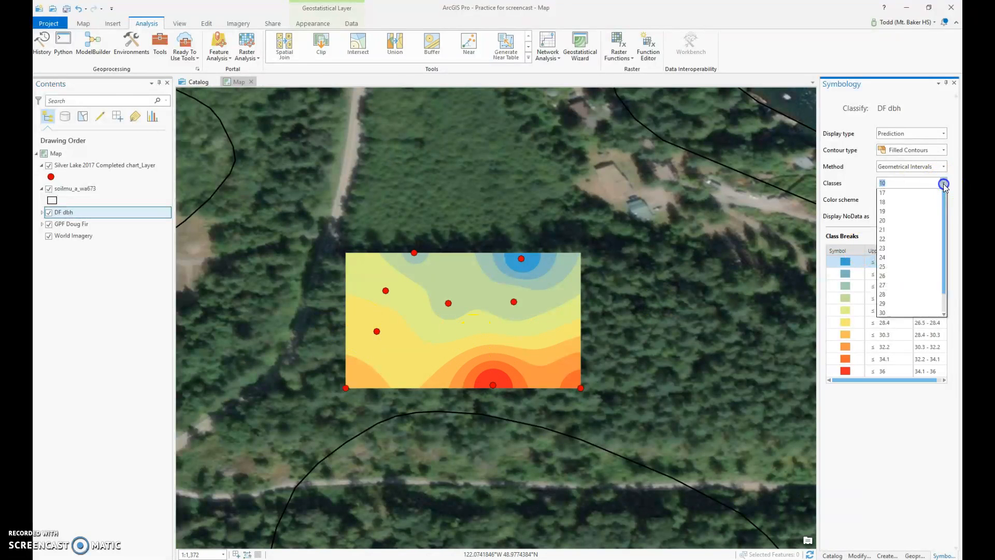
scroll(897, 219, up, 3)
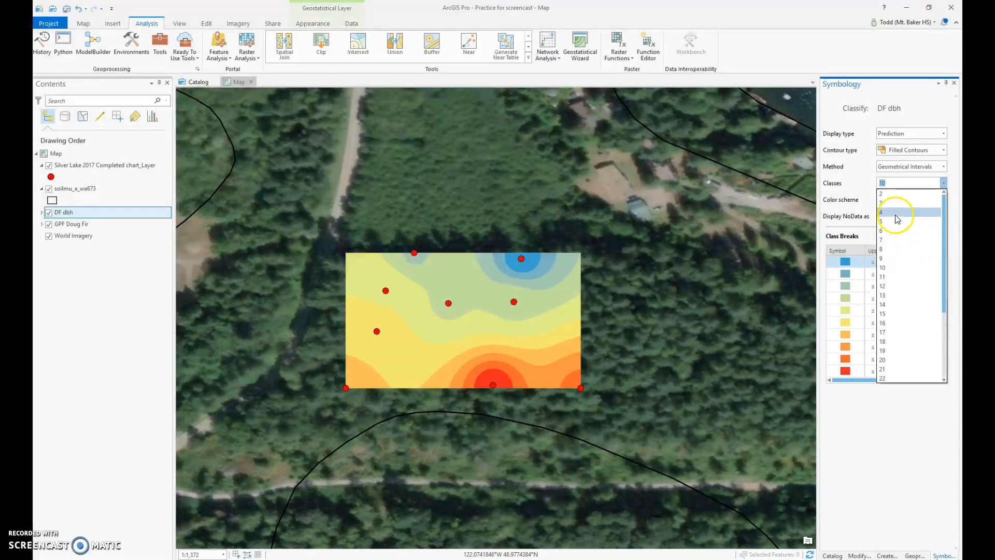
click(895, 212)
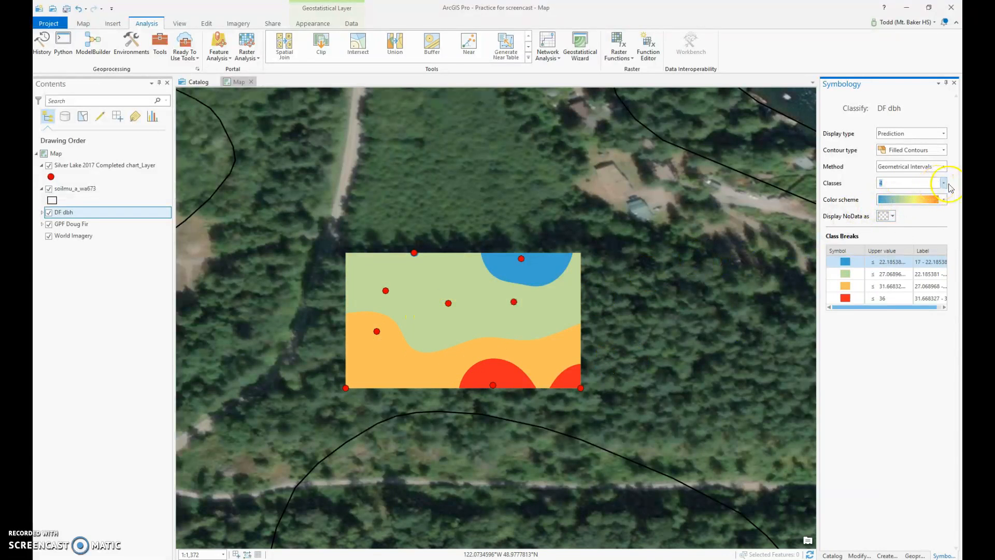
- Set the DF dbh surface's number of classes to 6
click(945, 187)
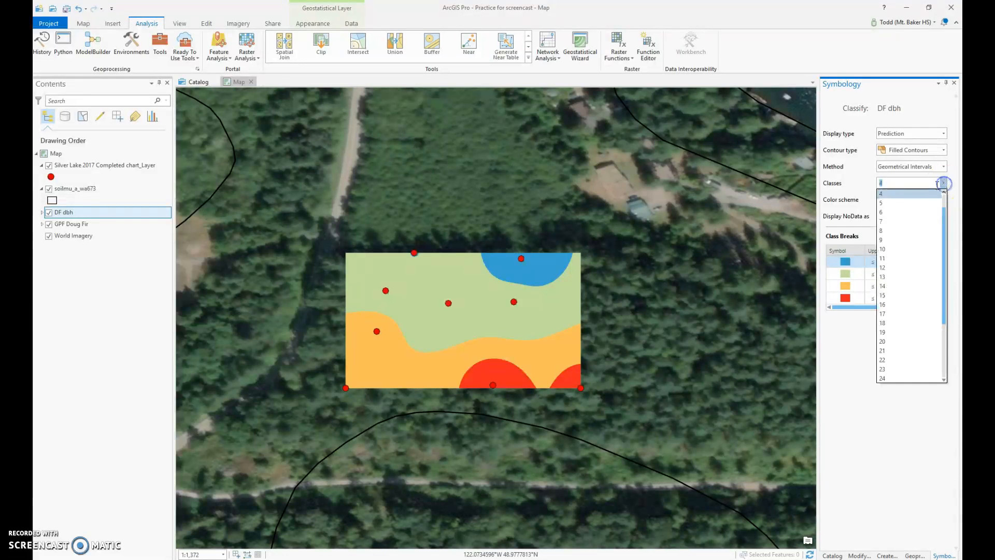
click(904, 220)
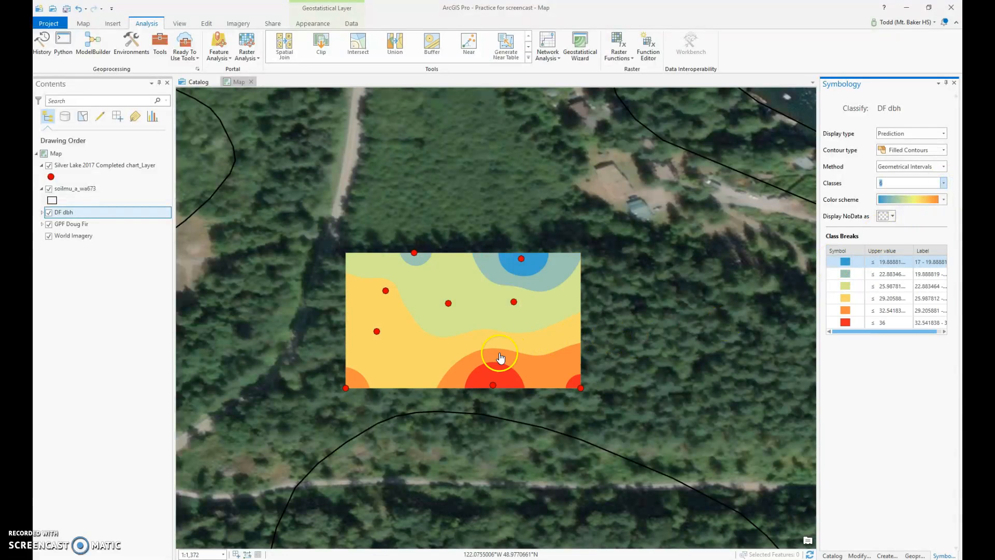
- Set the DF dbh surface's number of classes to 25
click(942, 187)
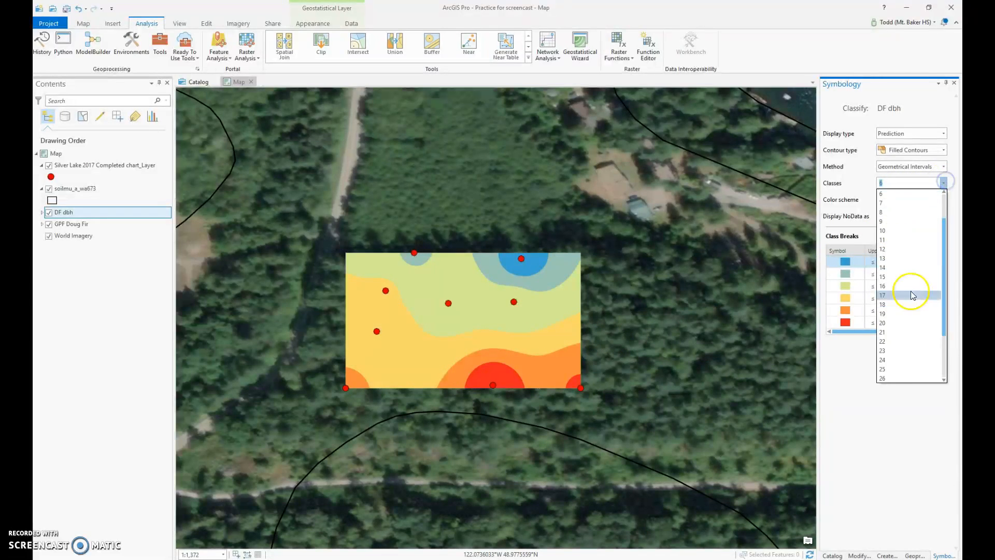
click(899, 373)
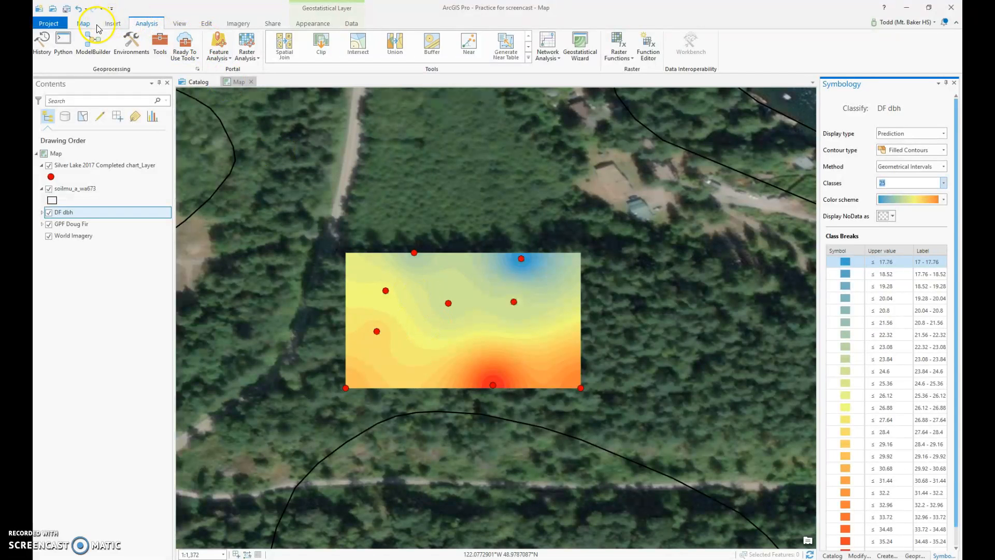
- Export the map to the Desktop as a JPEG named Silver Lake dbh, replacing the existing file
click(272, 23)
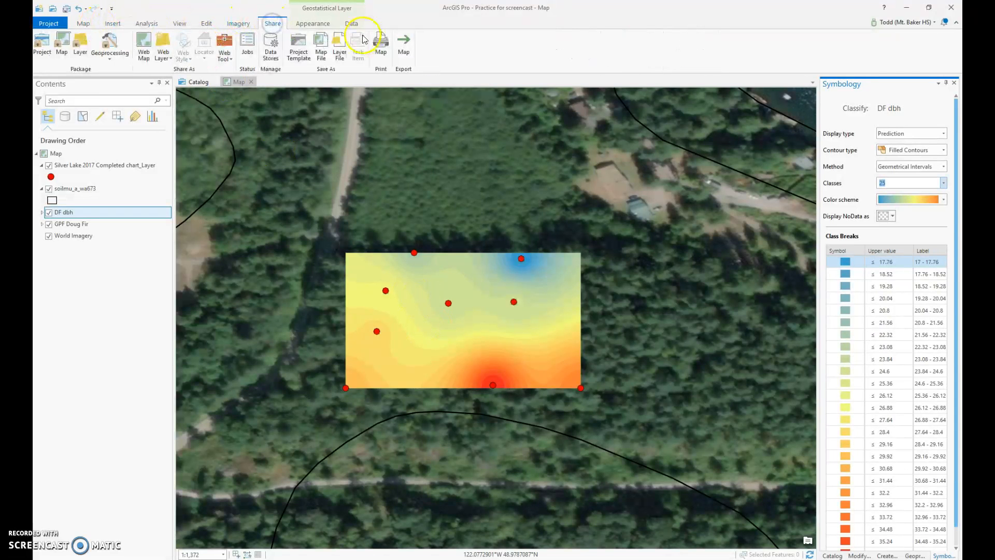
click(404, 46)
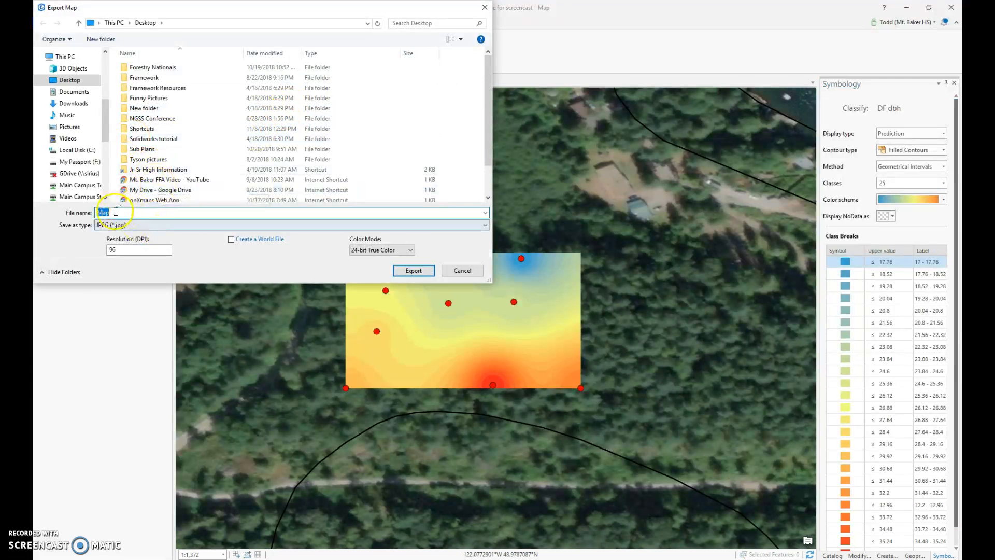
text(Silver Lake dbh)
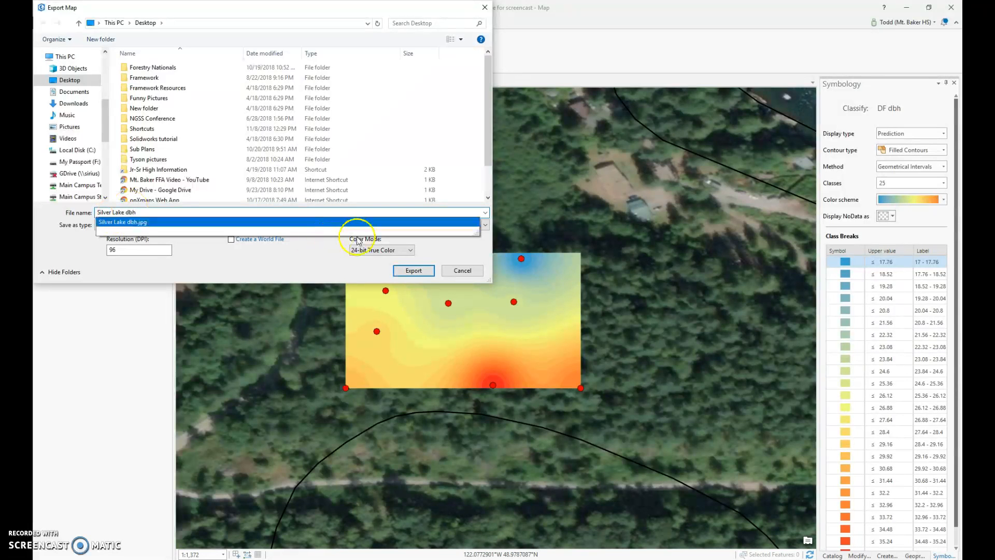
click(410, 271)
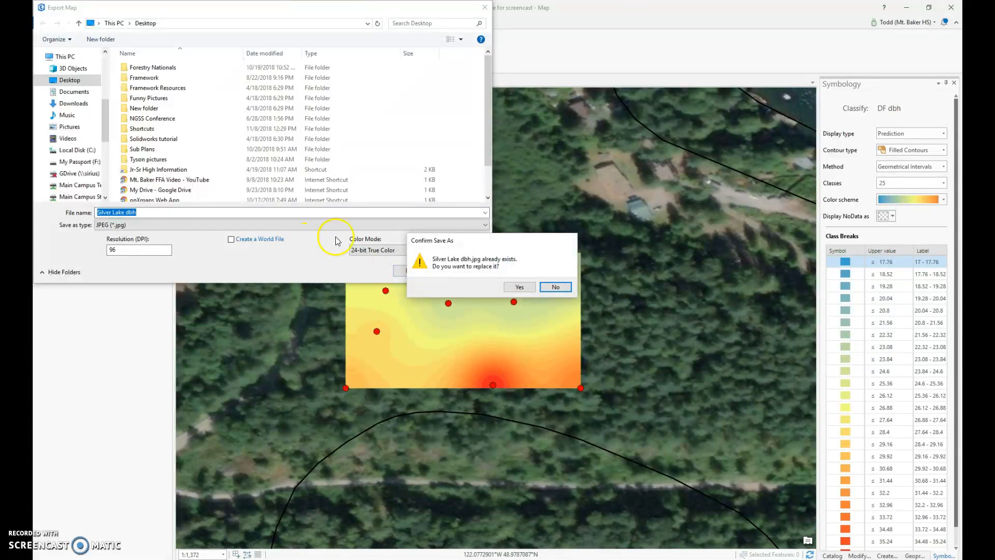
click(519, 287)
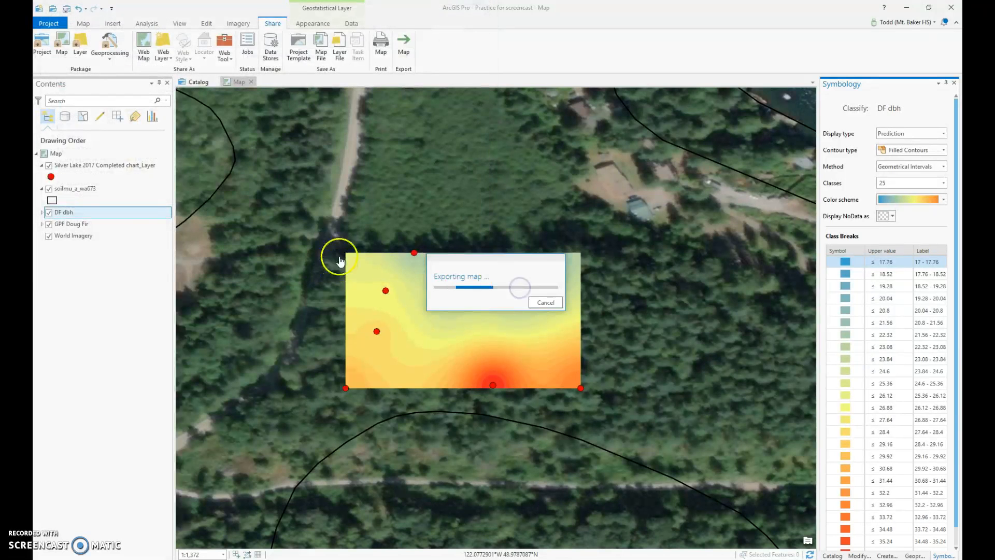
- Switch to the desktop, inspect the exported Silver Lake dbh image in Photos, and close the viewer
click(908, 10)
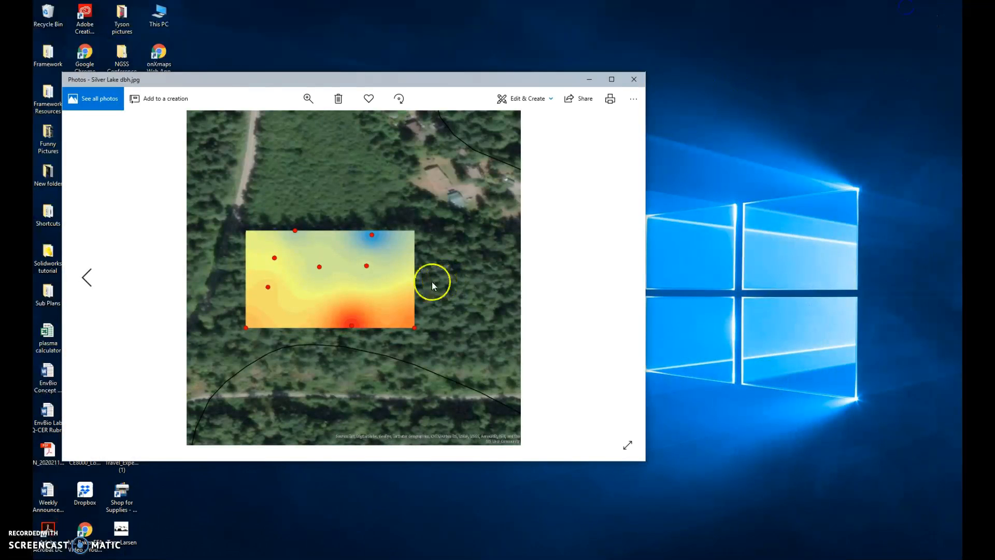
right_click(344, 248)
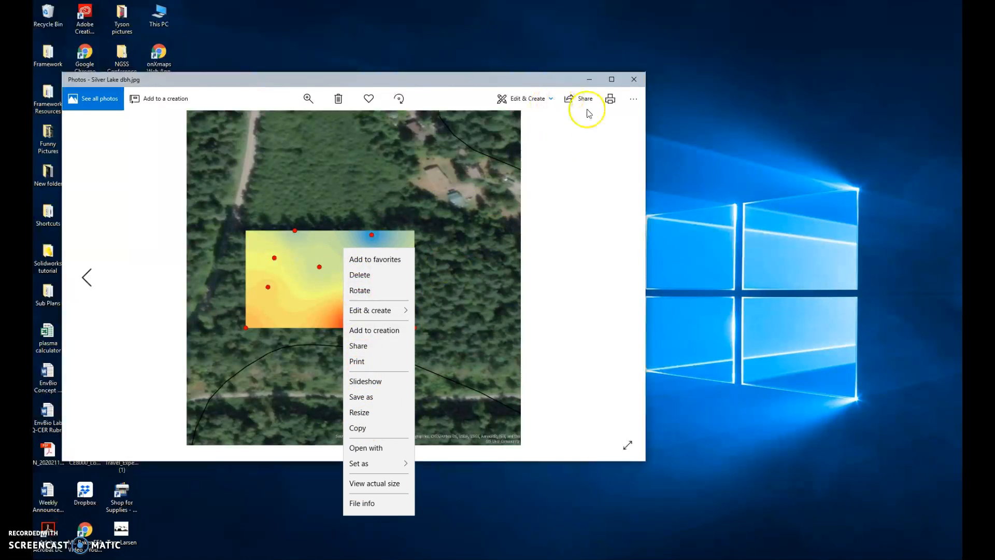
click(631, 77)
drag(157, 378, 382, 310)
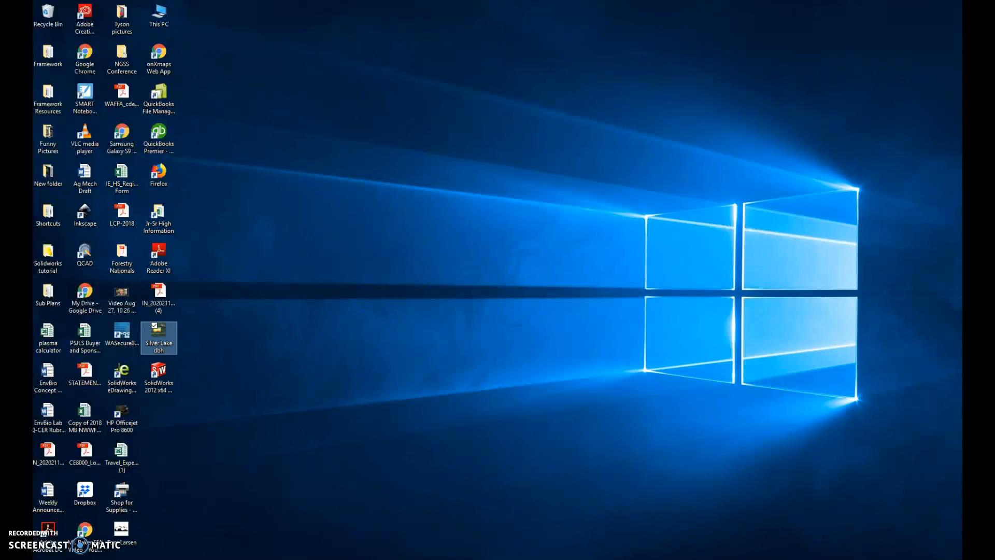